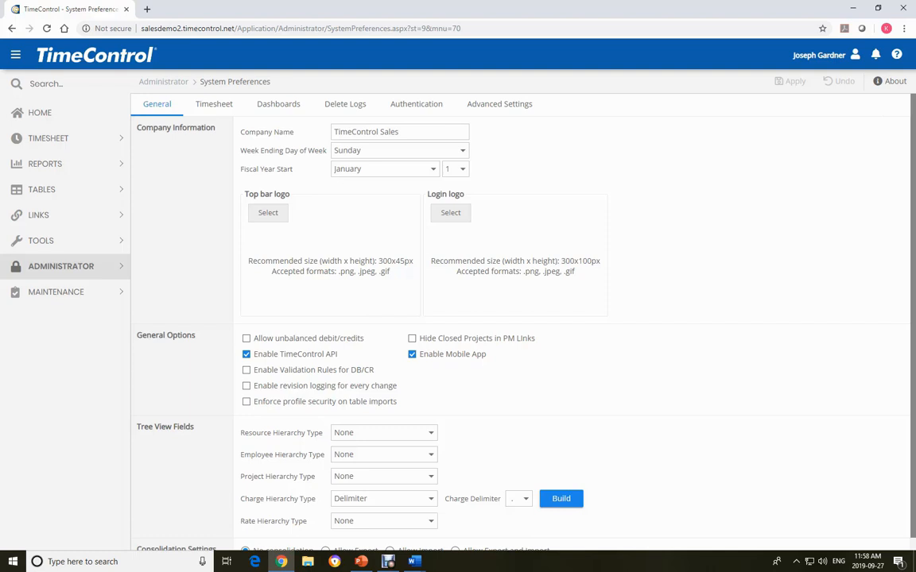
- In the Timesheet system preferences, set the Project Option to Project Name Optional
left_click(214, 104)
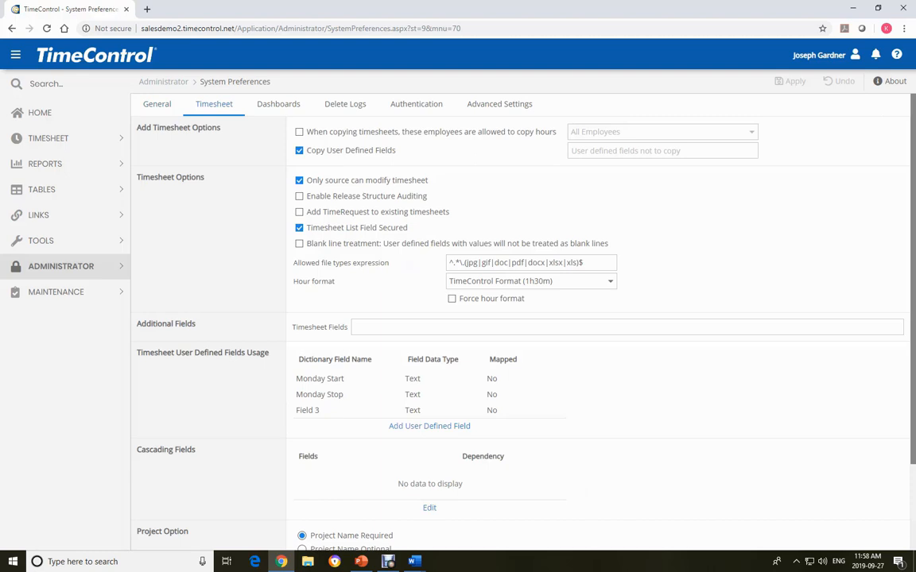
scroll(521, 317, "down", 2)
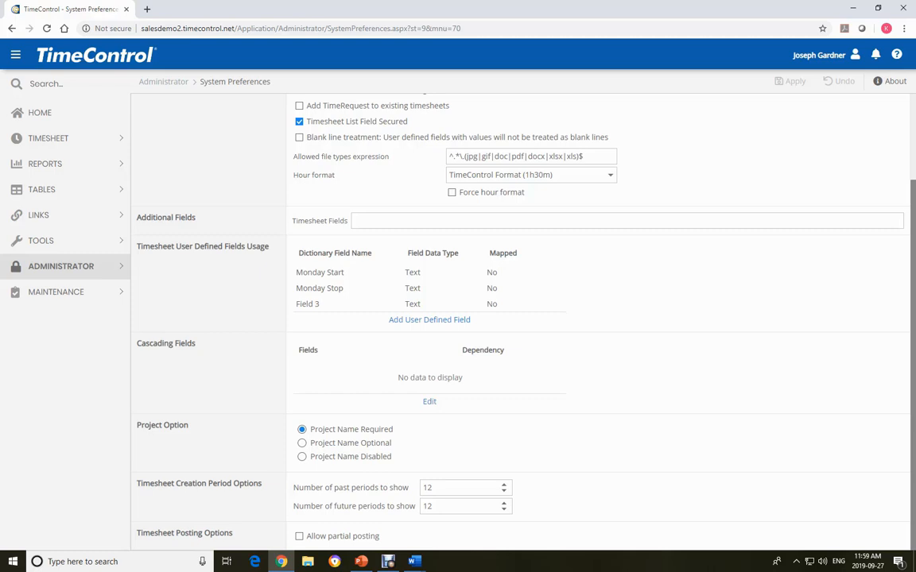
left_click(302, 443)
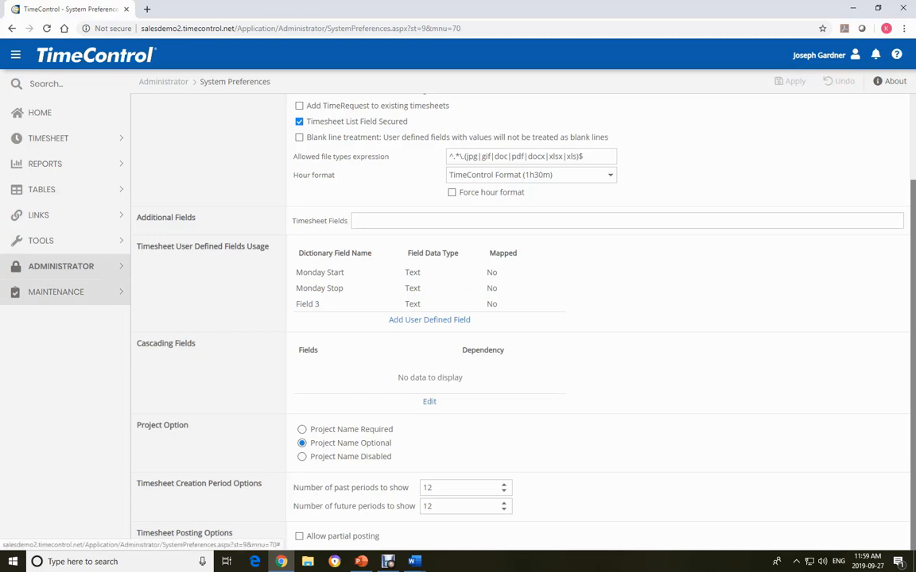
- In the Period Generator, add a period named "Weekly", set it as default and save it
left_click(55, 292)
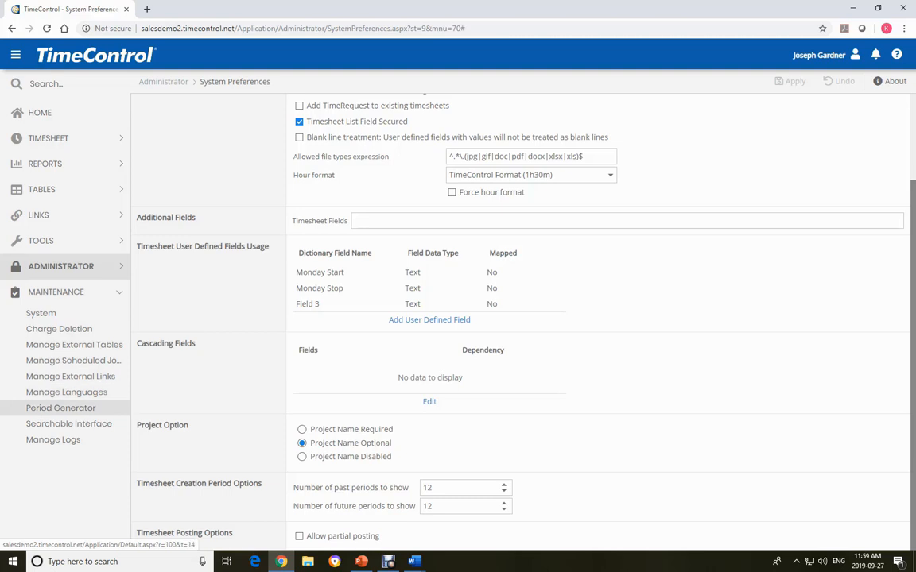
left_click(61, 408)
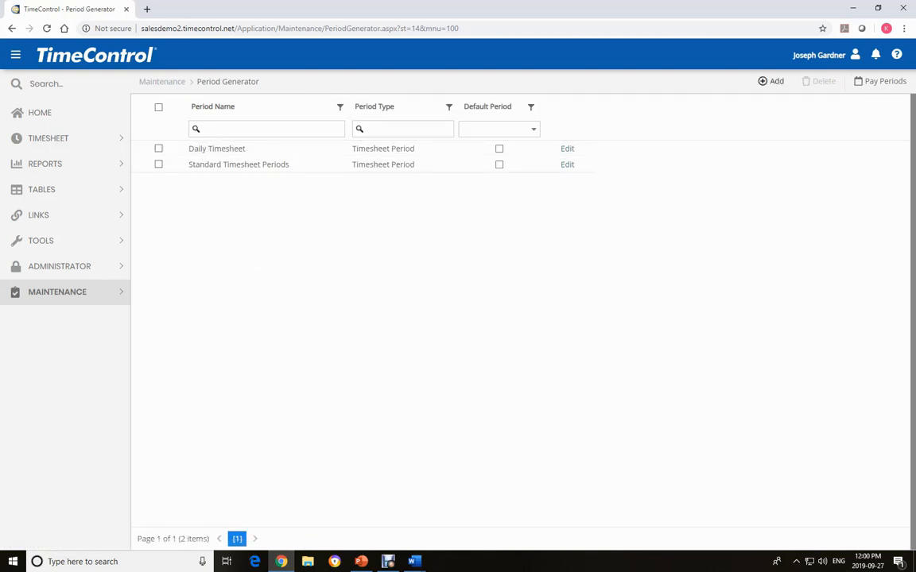
left_click(771, 81)
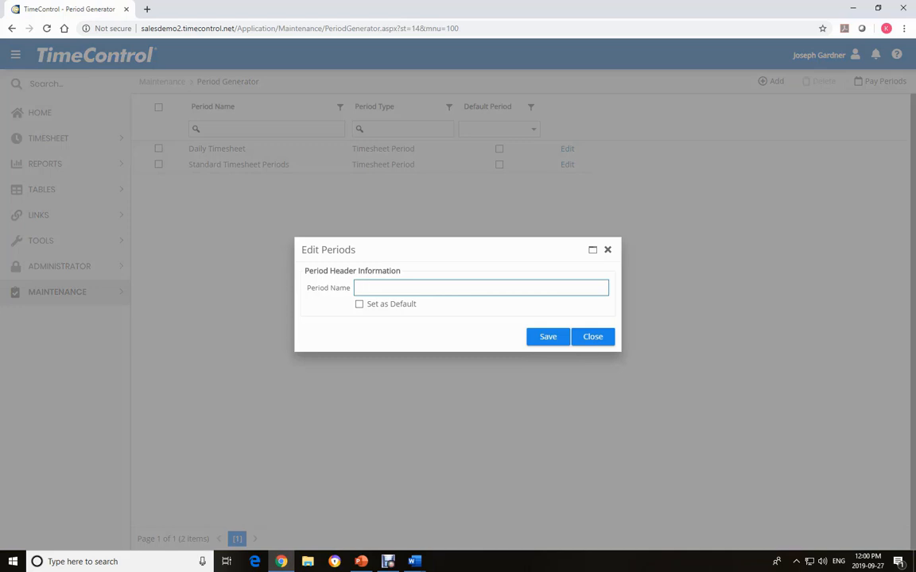
type("Weekly")
left_click(359, 304)
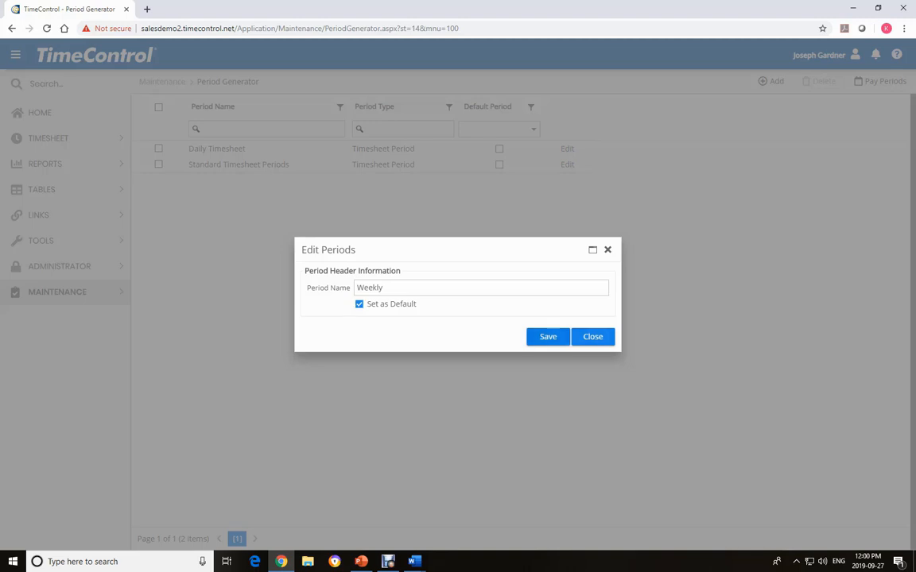
left_click(547, 337)
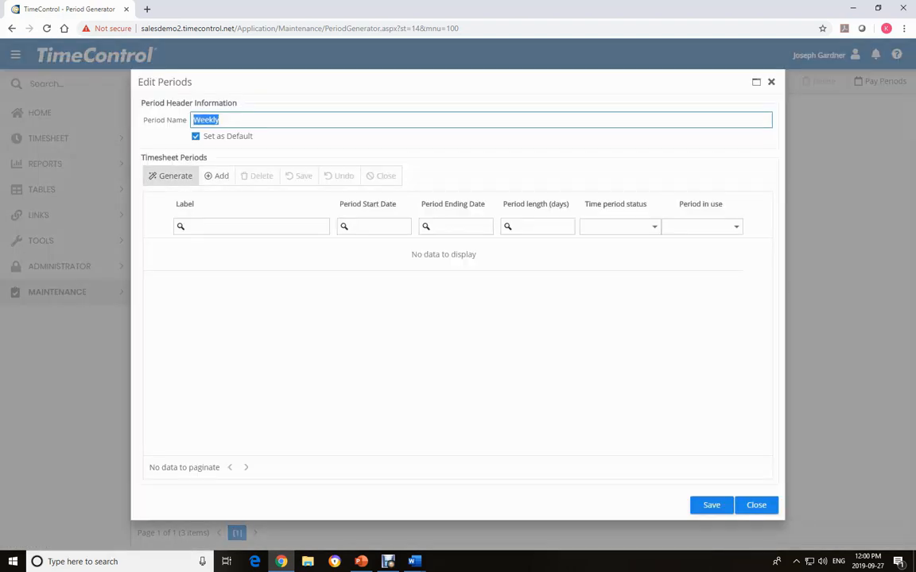
- Set up generation of 10 periods of type Weekly, with the first period starting on 1/3/2020
left_click(170, 176)
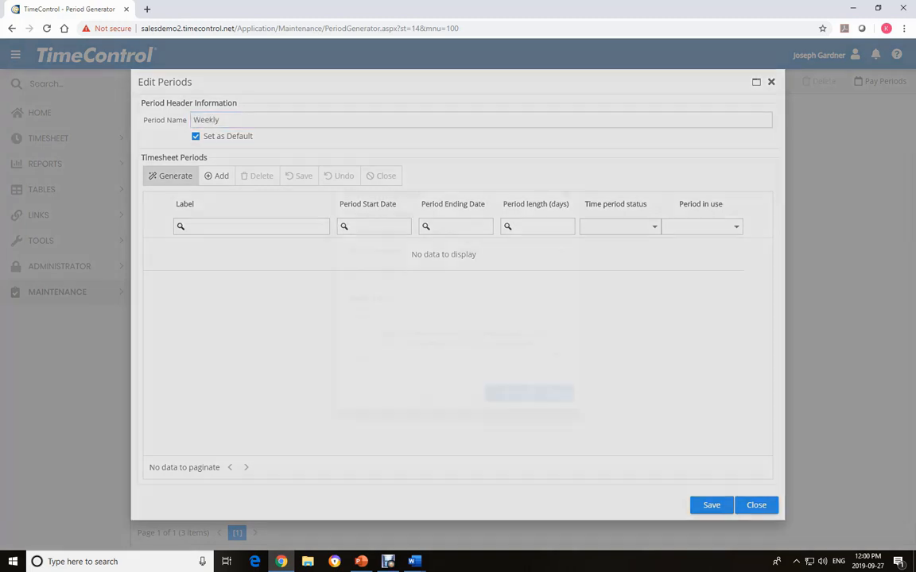
double_click(467, 233)
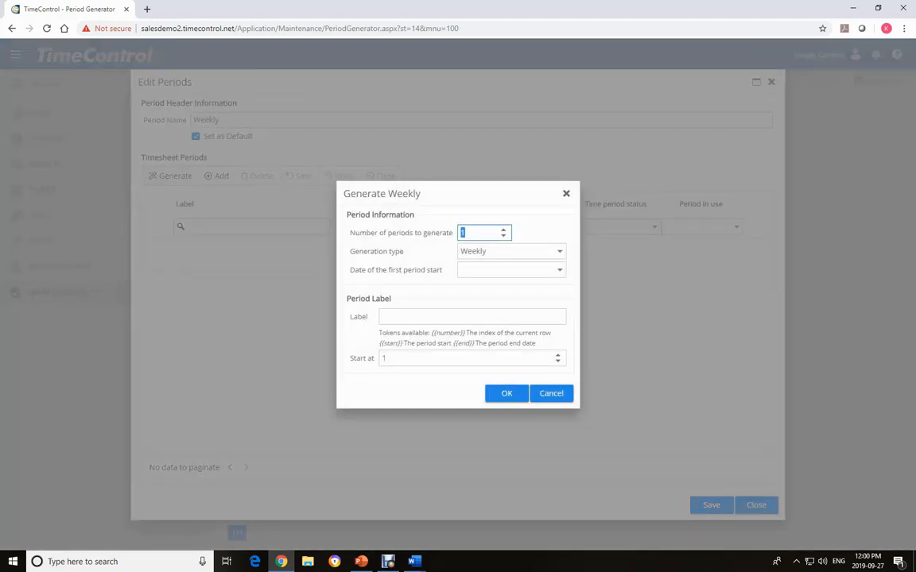
type("10")
left_click(560, 251)
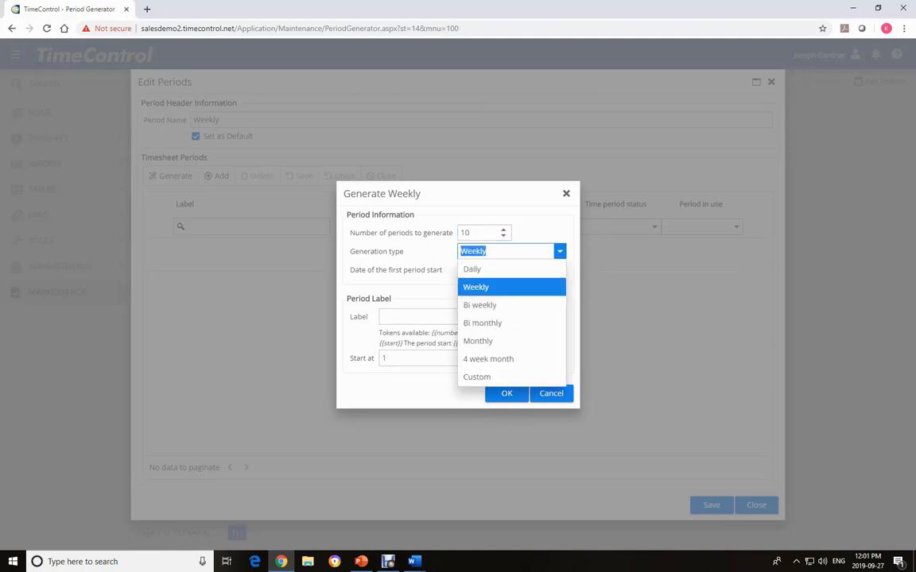
left_click(559, 251)
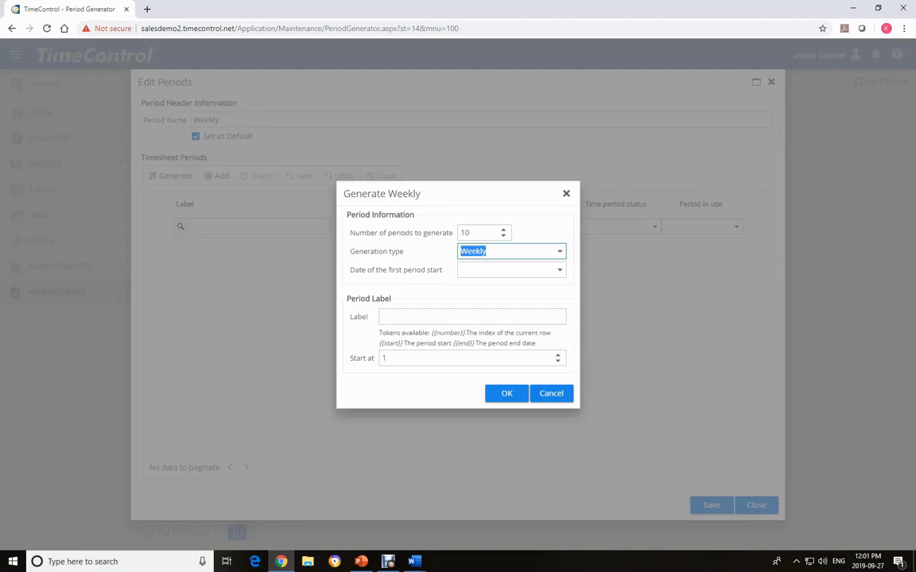
key("Tab")
left_click(559, 271)
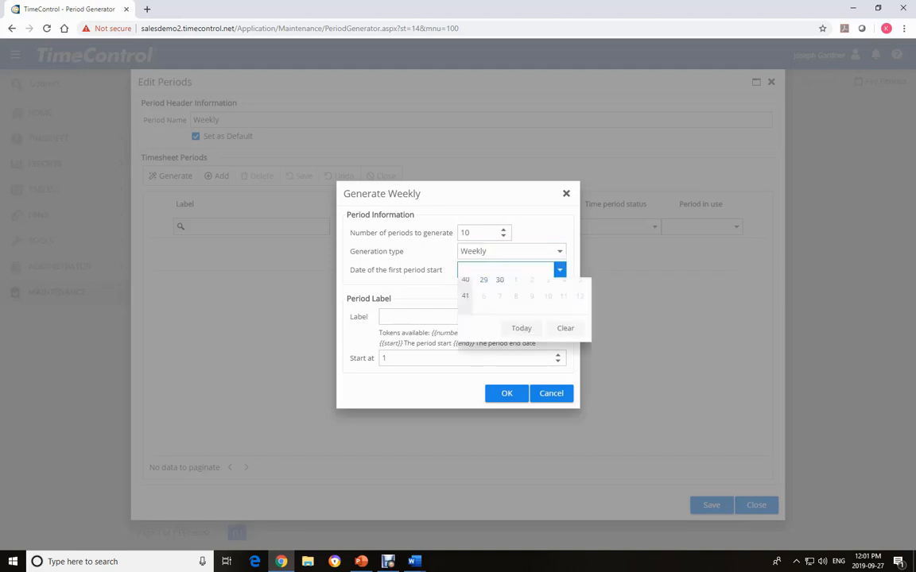
left_click(569, 287)
left_click(569, 287)
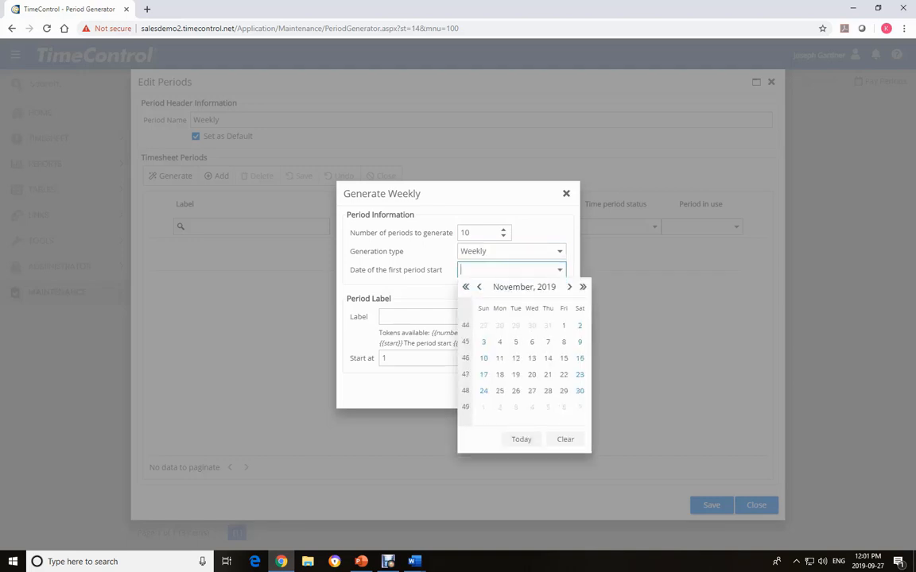
left_click(569, 287)
left_click(569, 287)
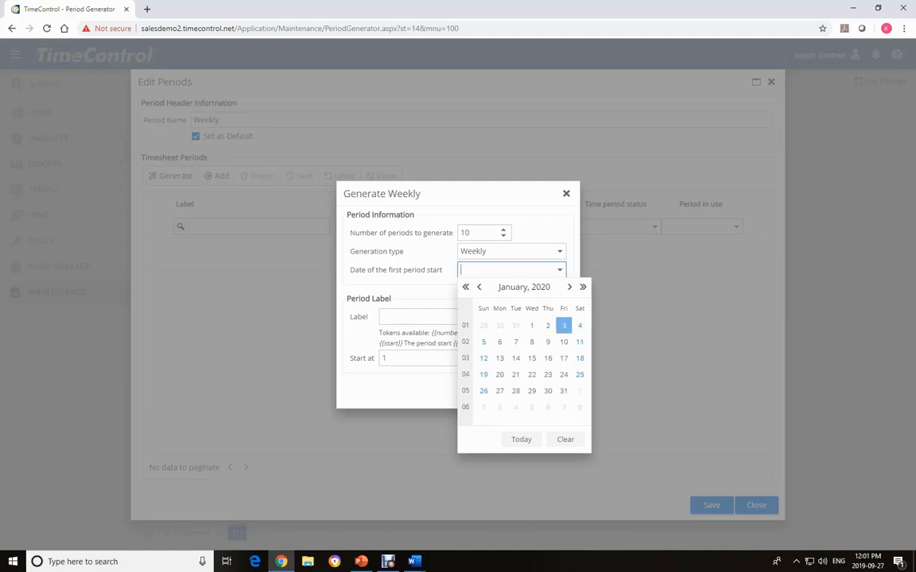
left_click(580, 326)
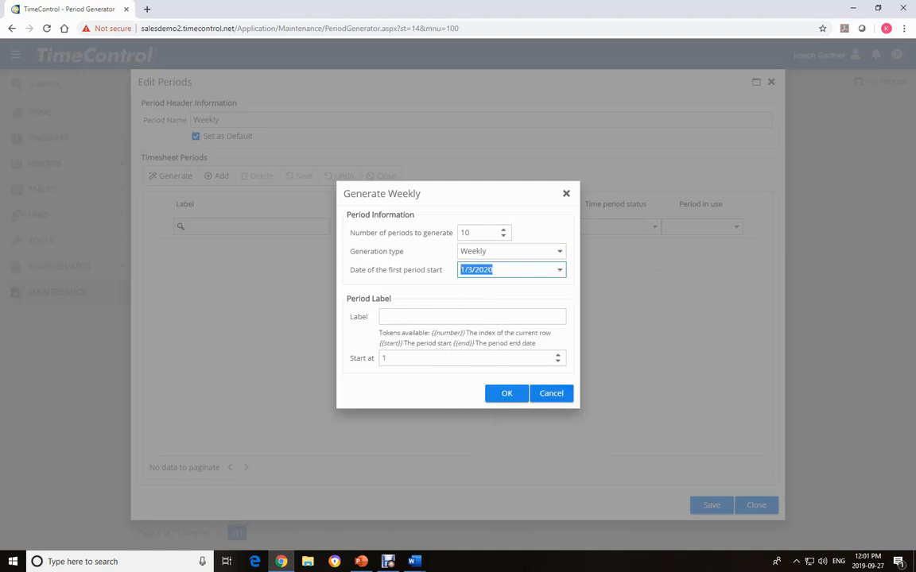
key("Tab")
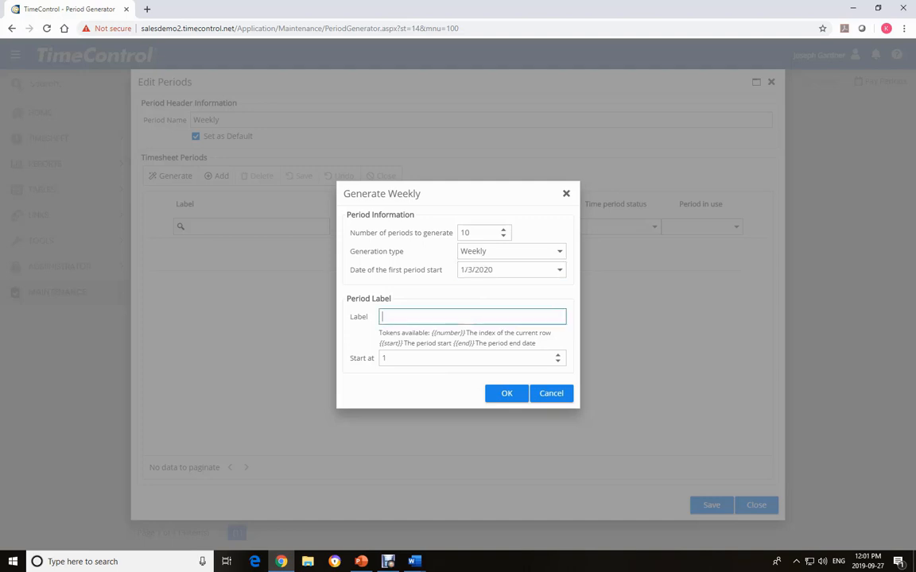
- Label the periods "Weekly Periods" and generate them
type("Weekly Periods")
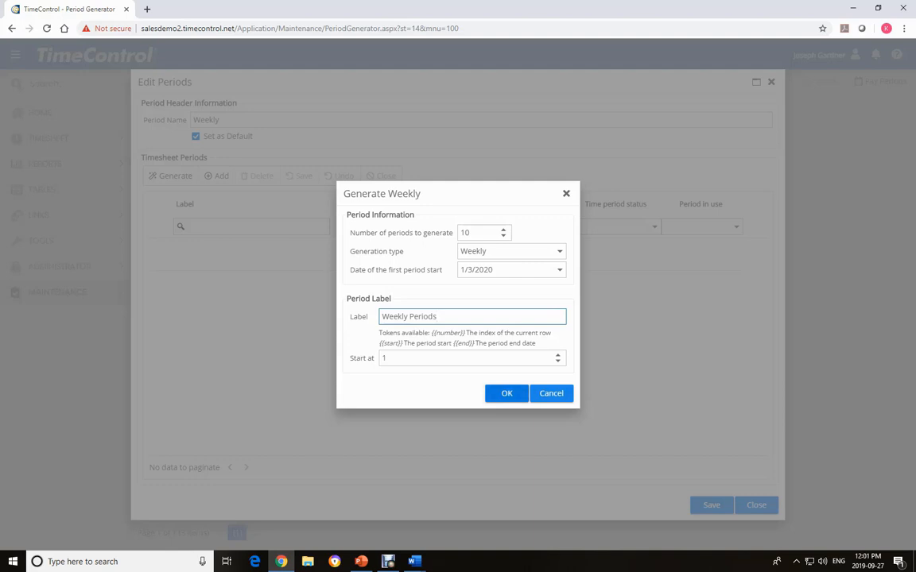
left_click(506, 394)
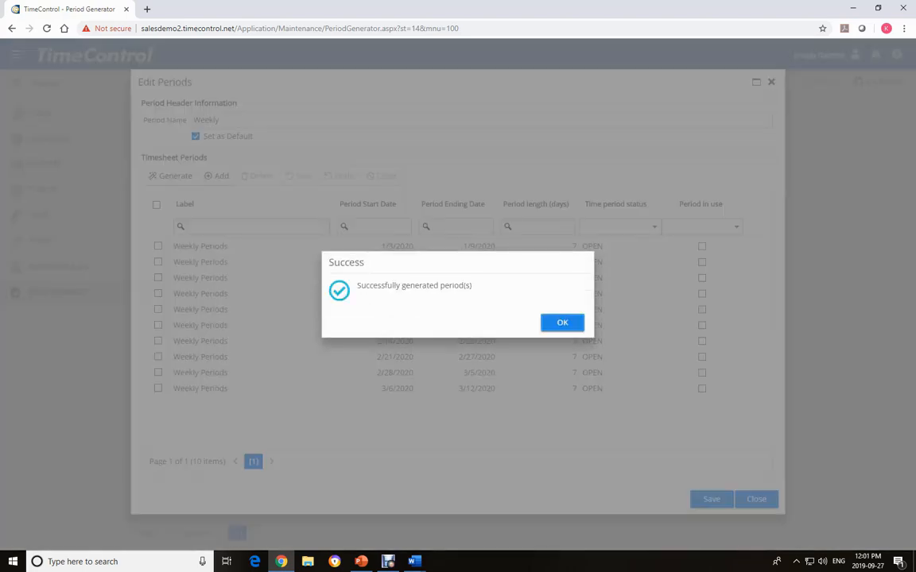
key("Return")
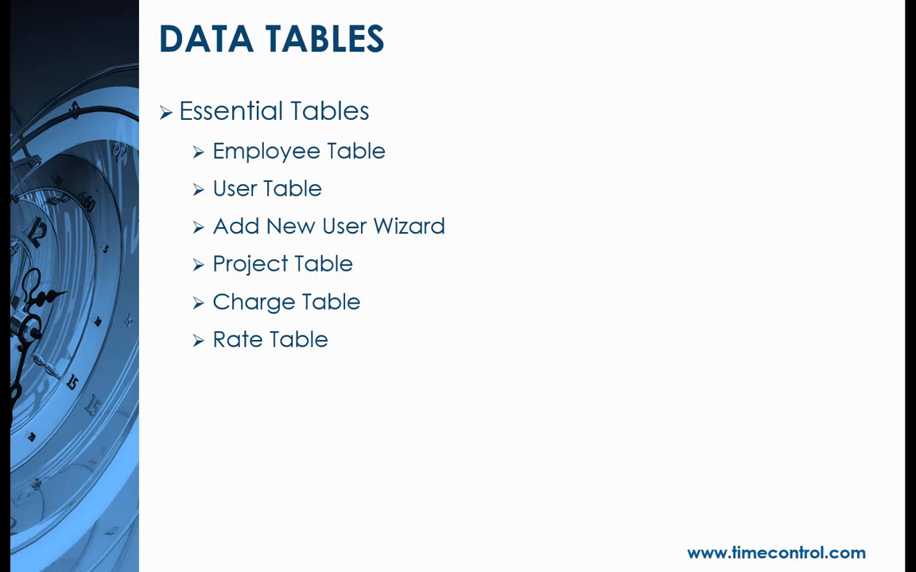
- Exit the slideshow, minimize PowerPoint and switch to TimeControl in Chrome
key("Escape")
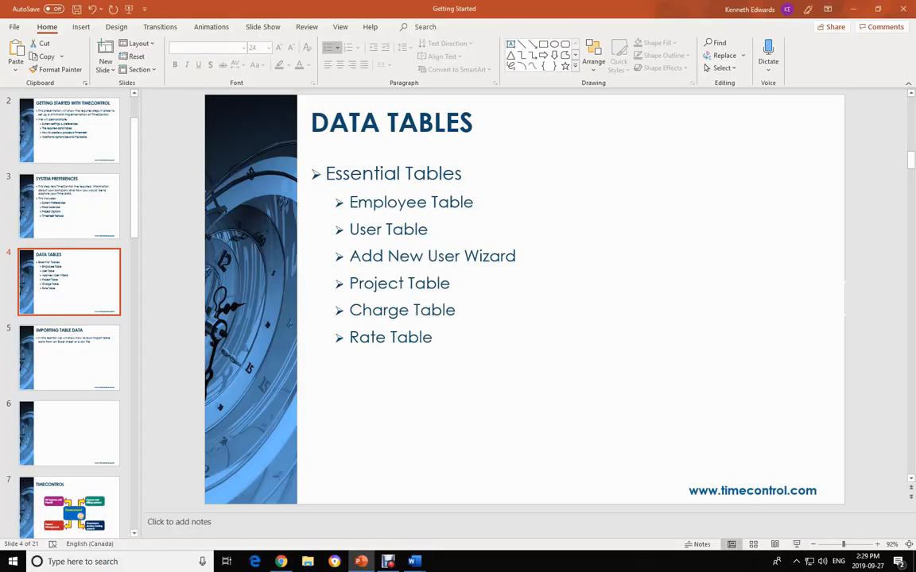
left_click(853, 9)
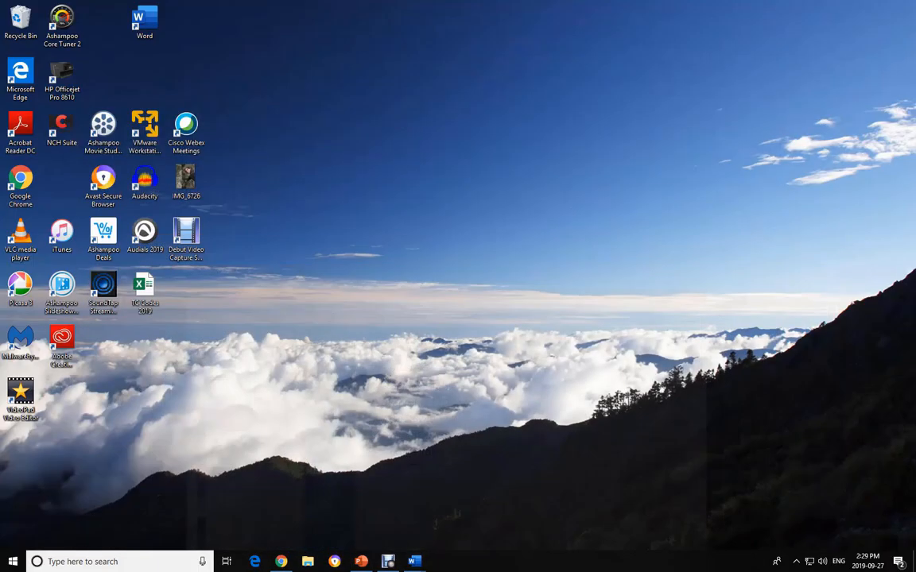
left_click(282, 561)
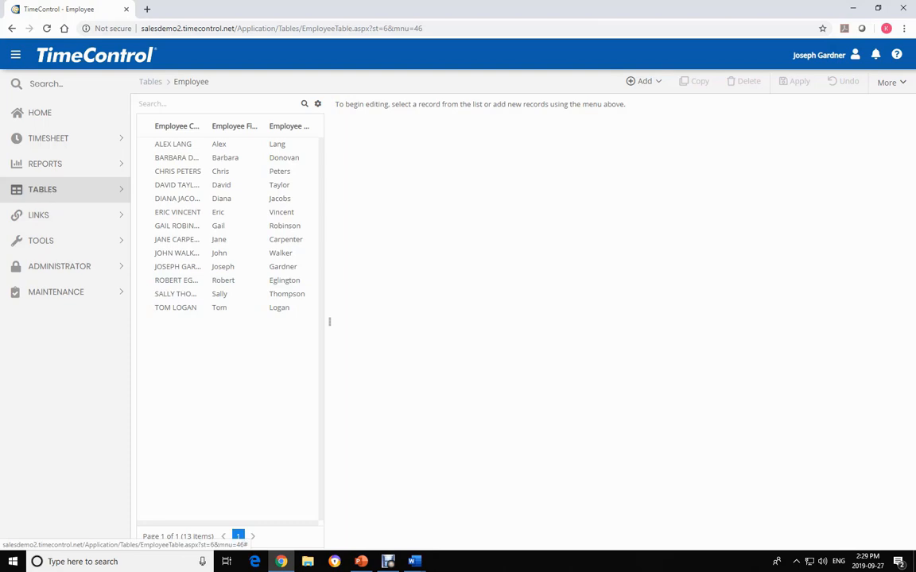
- Open the Employee table and view the general and timesheet information of the seventh employee in the list
left_click(42, 189)
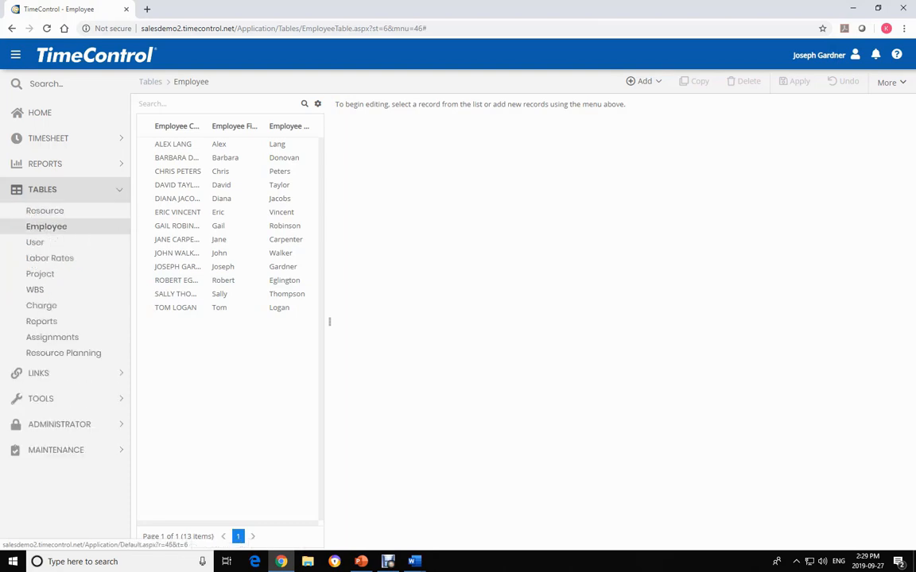
left_click(46, 226)
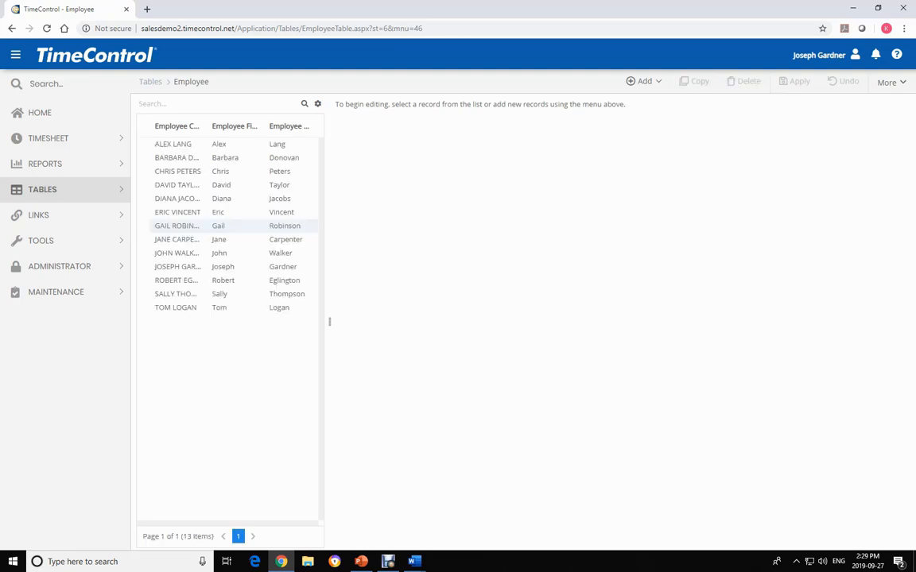
left_click(231, 225)
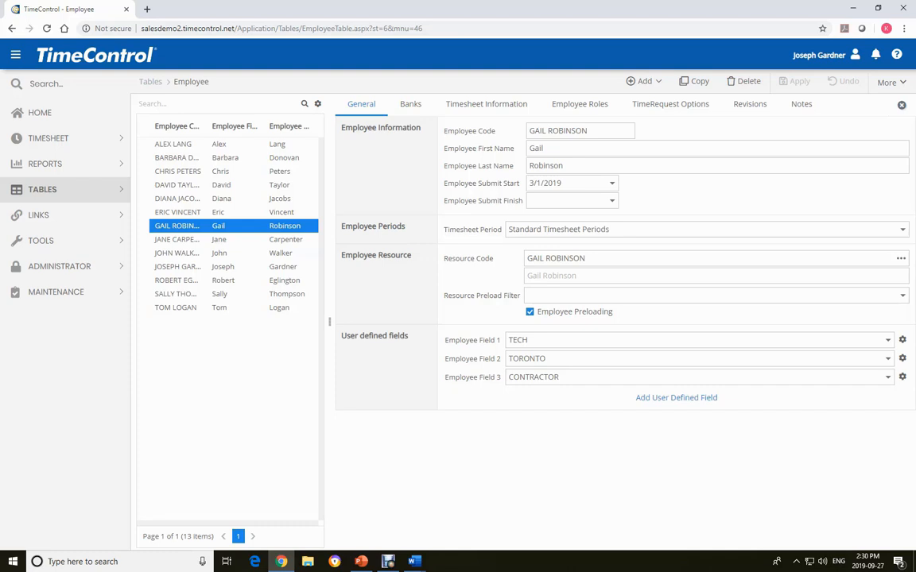
left_click(487, 105)
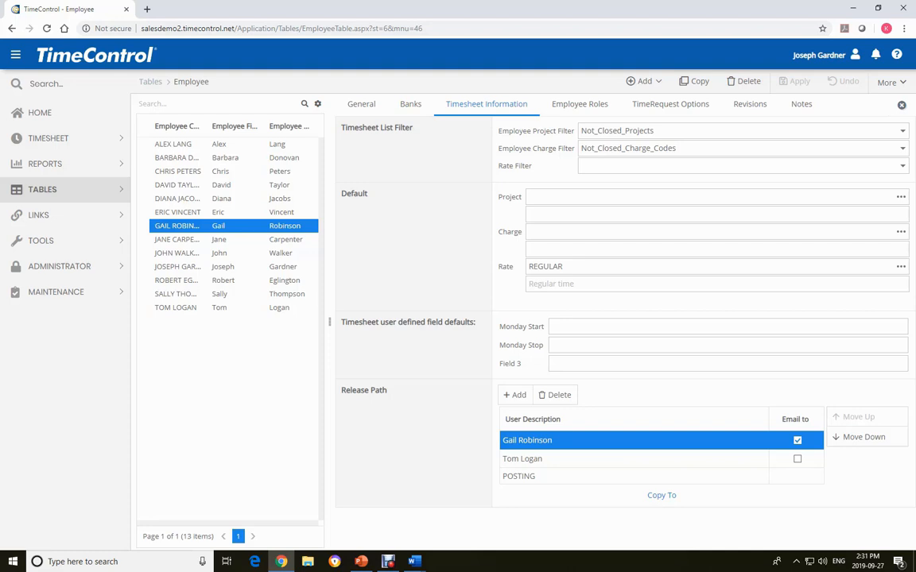
- Open the User table and view the general settings of the eighth user in the list
left_click(42, 189)
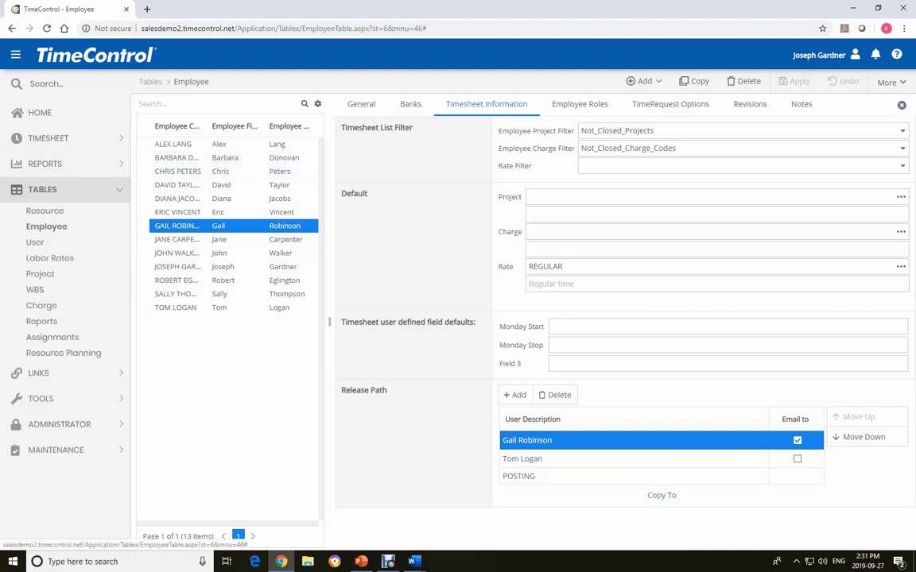
left_click(35, 242)
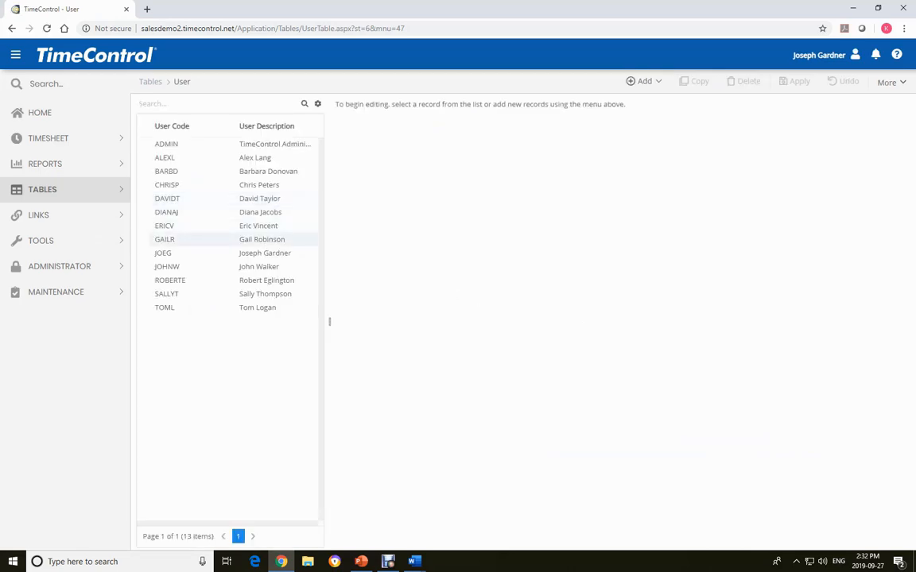
left_click(191, 240)
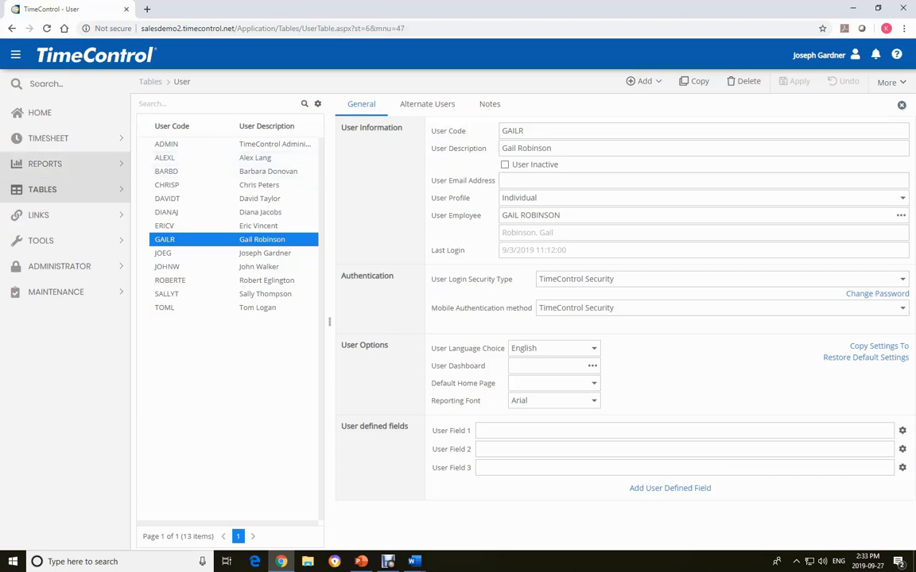
- Start the New User Wizard and enter the new user's code and full name as the description
left_click(47, 189)
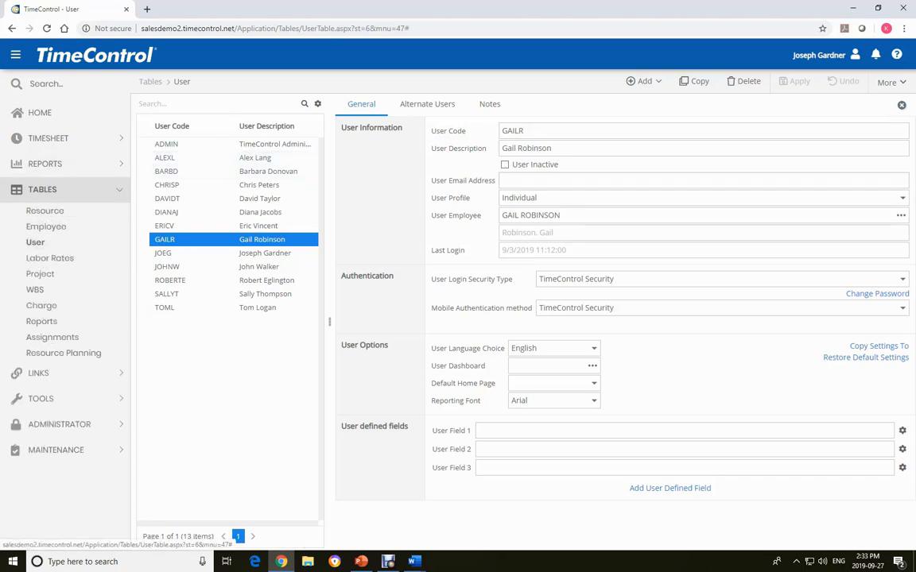
left_click(644, 81)
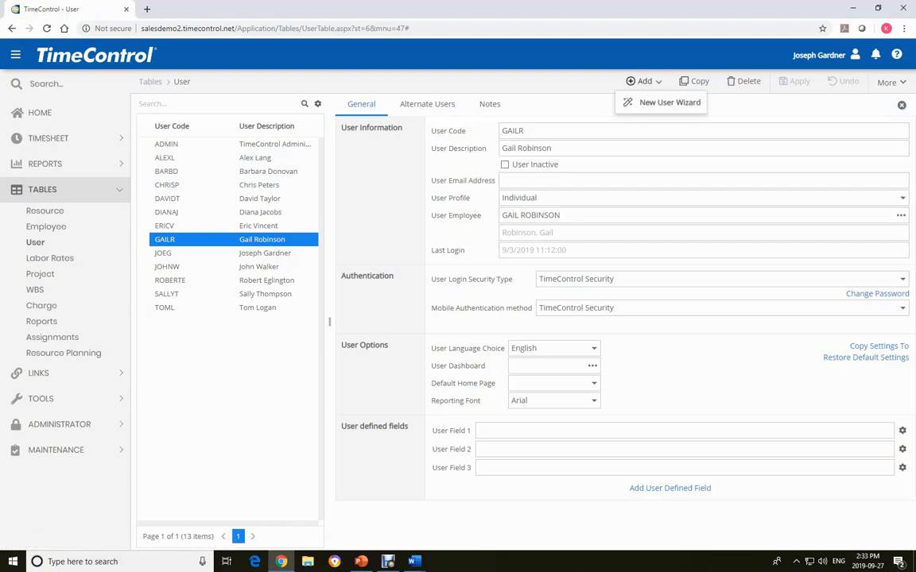
left_click(667, 103)
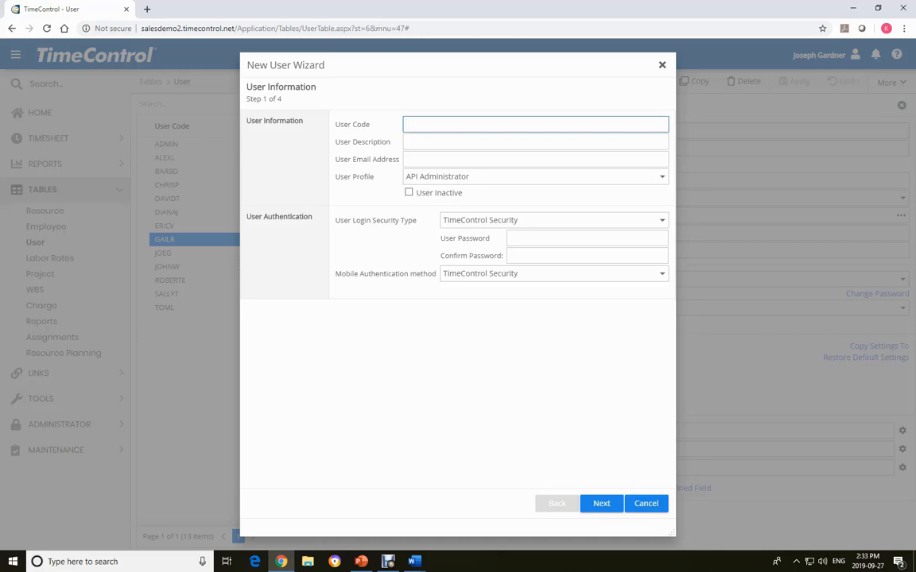
type("BOB")
key("Tab")
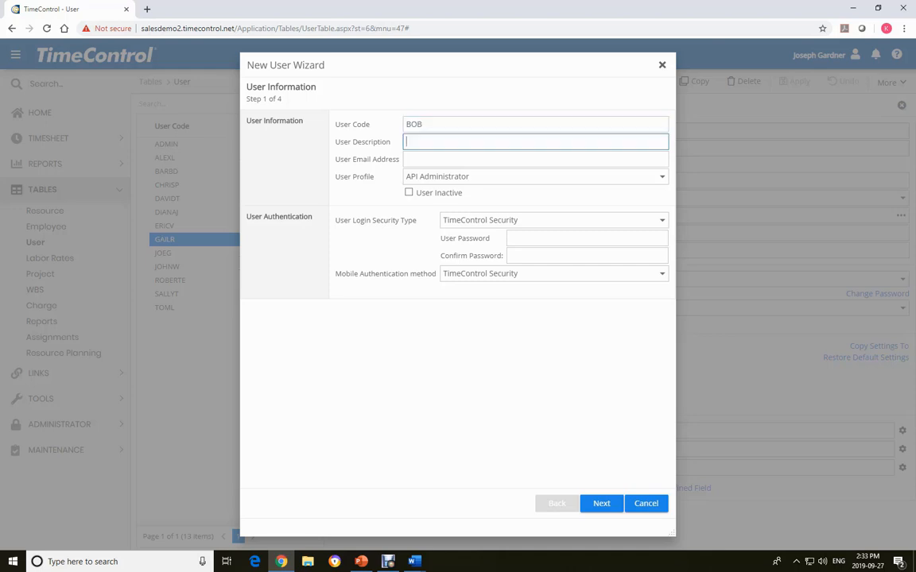
type("Bon Smith")
- Assign the Individual user profile and continue past the user options to the wizard's employee information
left_click(661, 177)
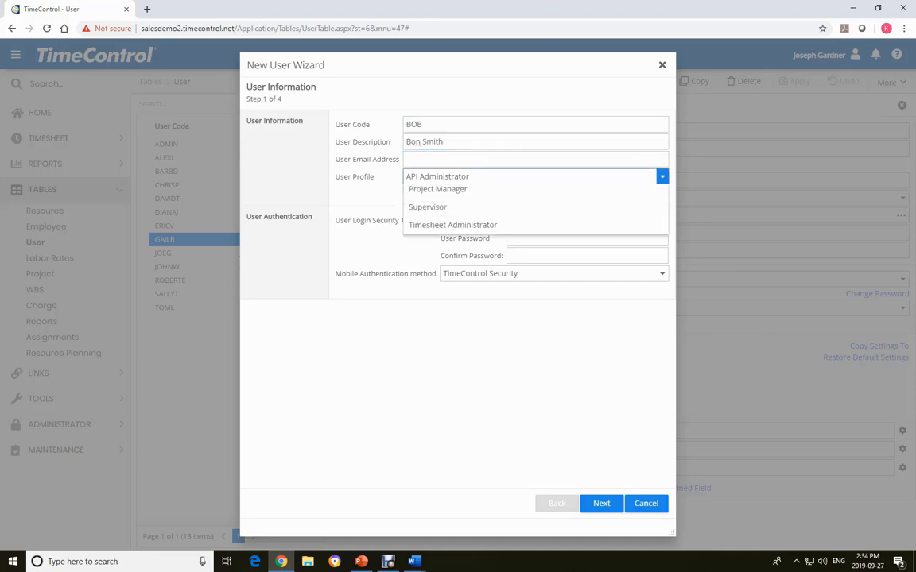
left_click(427, 212)
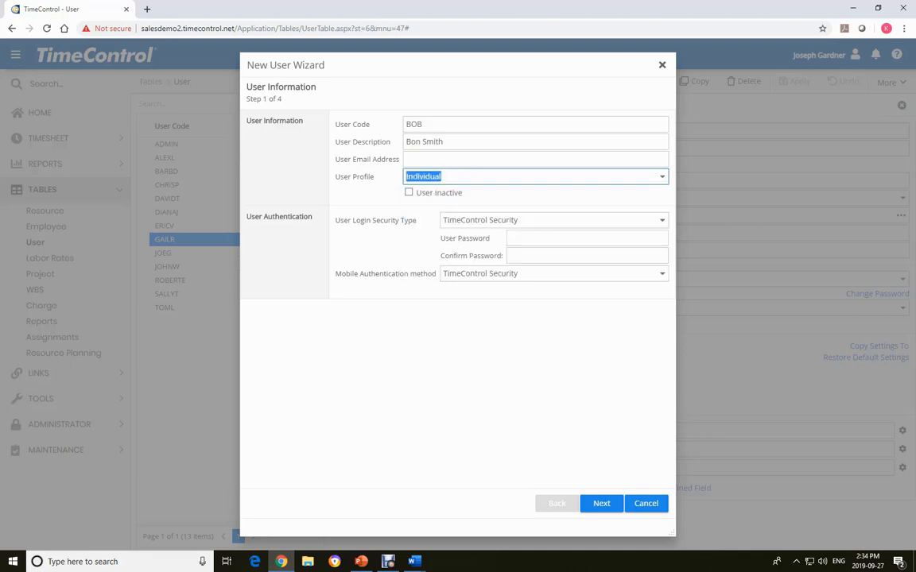
left_click(481, 302)
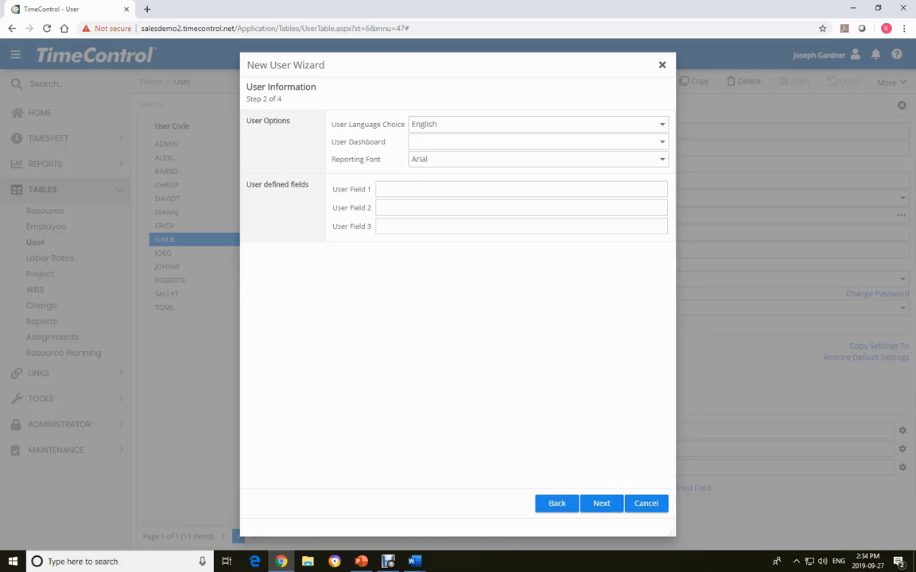
left_click(662, 124)
left_click(628, 95)
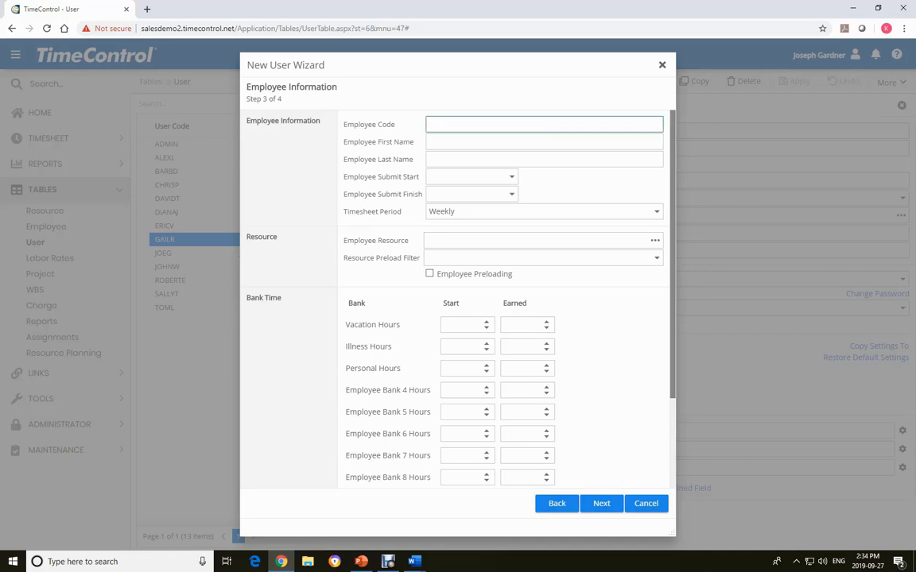
- Fill in the new employee's code, first name and last name
type("BOM S")
left_click_drag(449, 125, 429, 125)
type("BOB")
key("Tab")
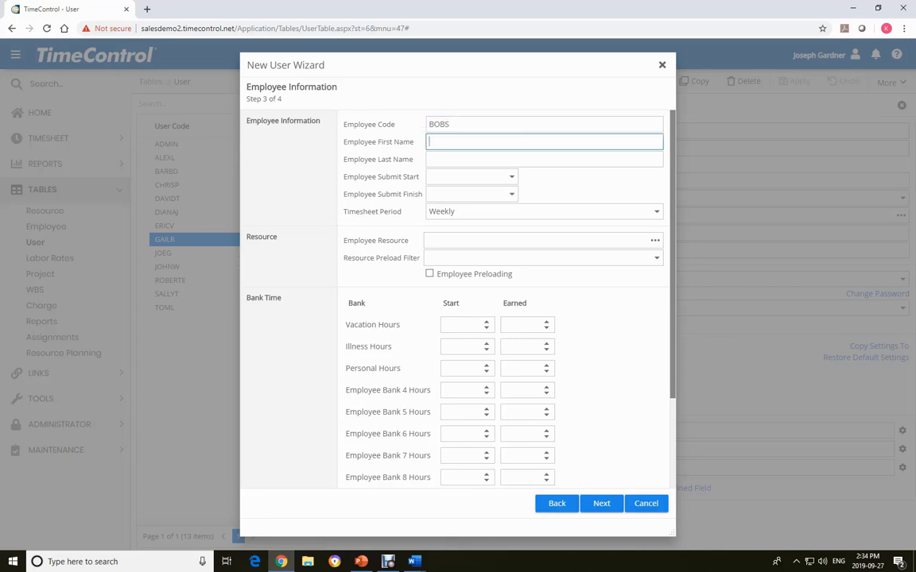
type("Bob")
key("Tab")
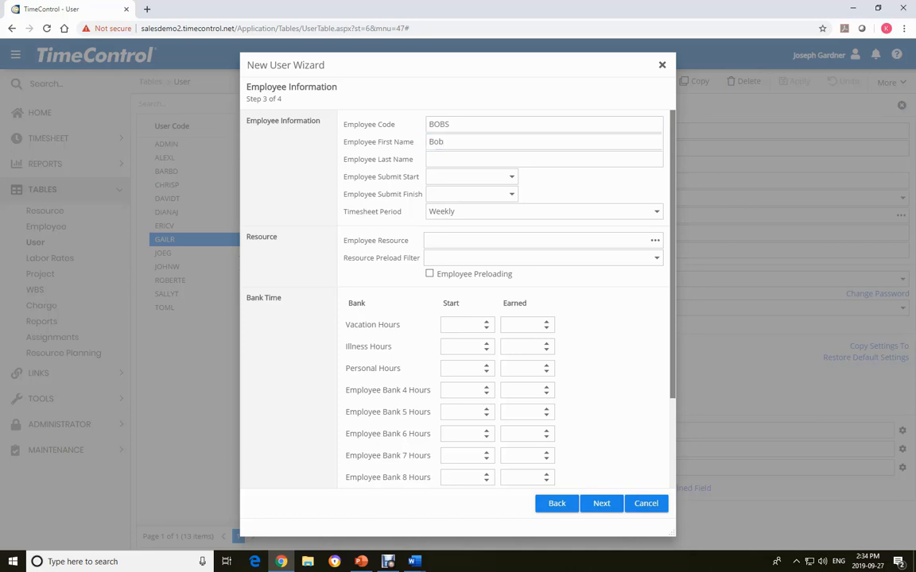
type("Sm")
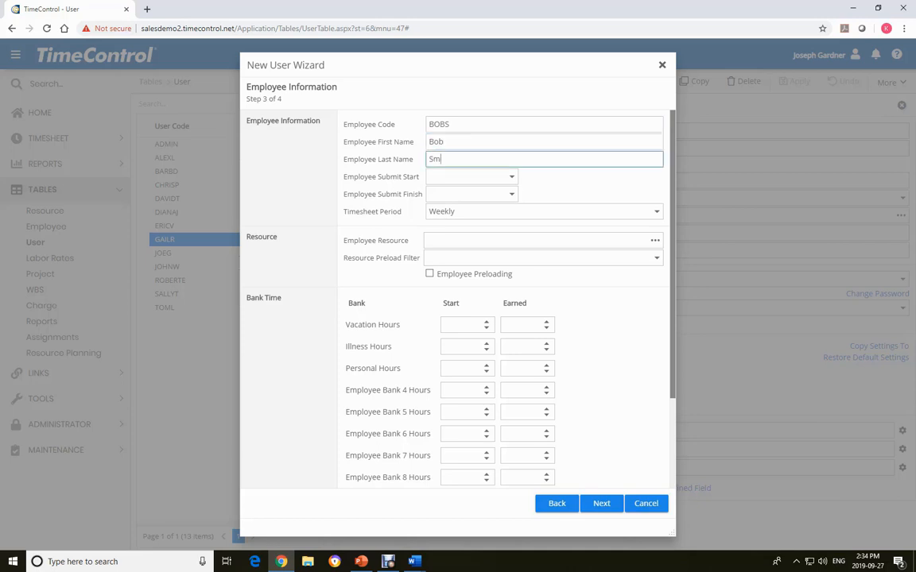
type("ith")
- Set the Employee Submit Start date to 10/1/2019 and continue to the wizard's fourth step
left_click(511, 176)
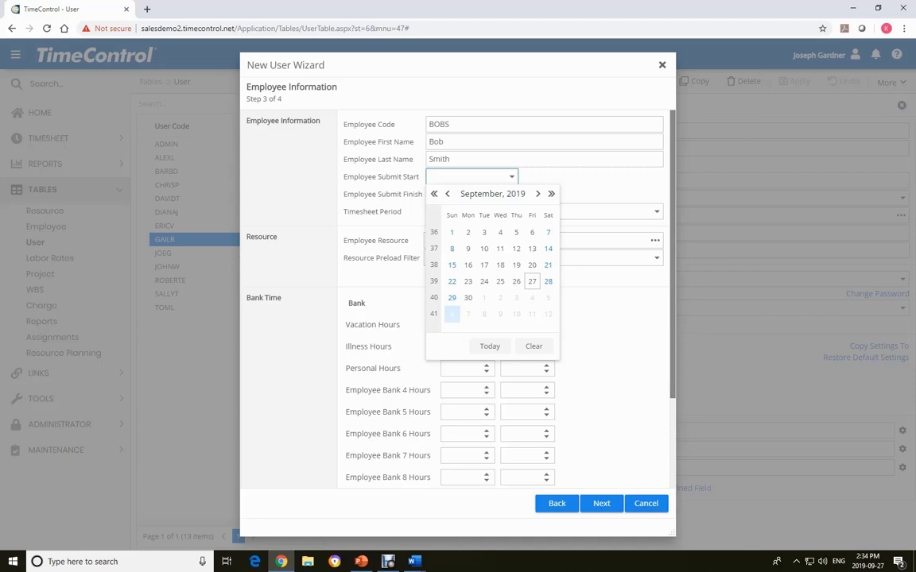
left_click(452, 314)
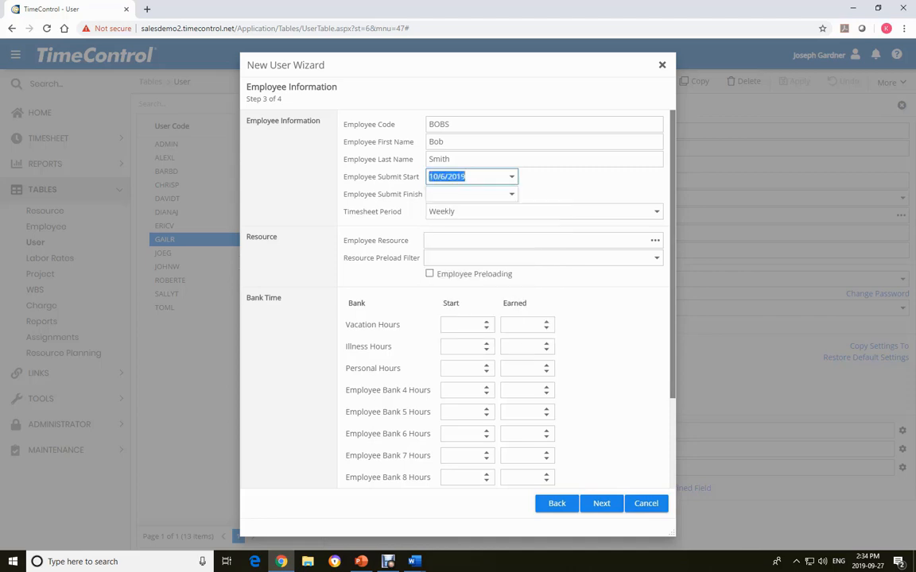
left_click(511, 177)
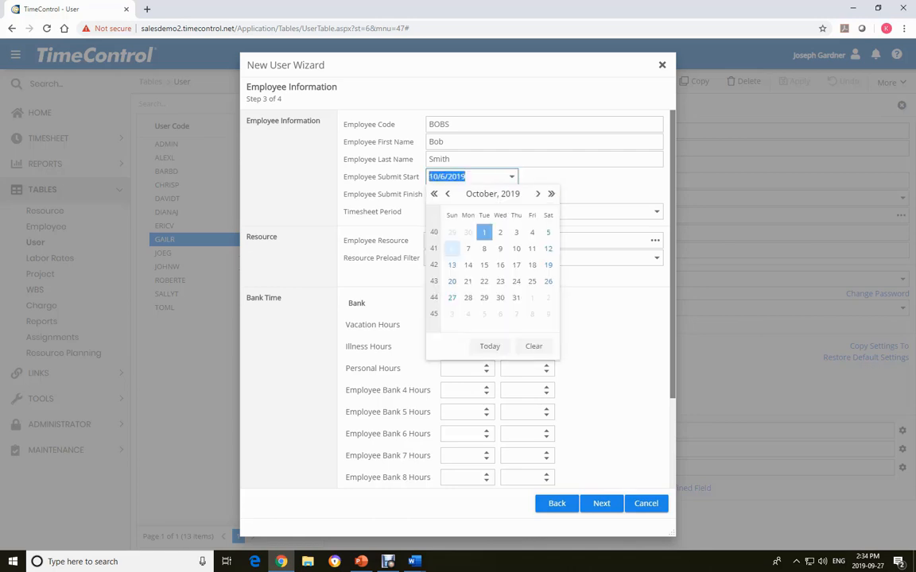
left_click(483, 232)
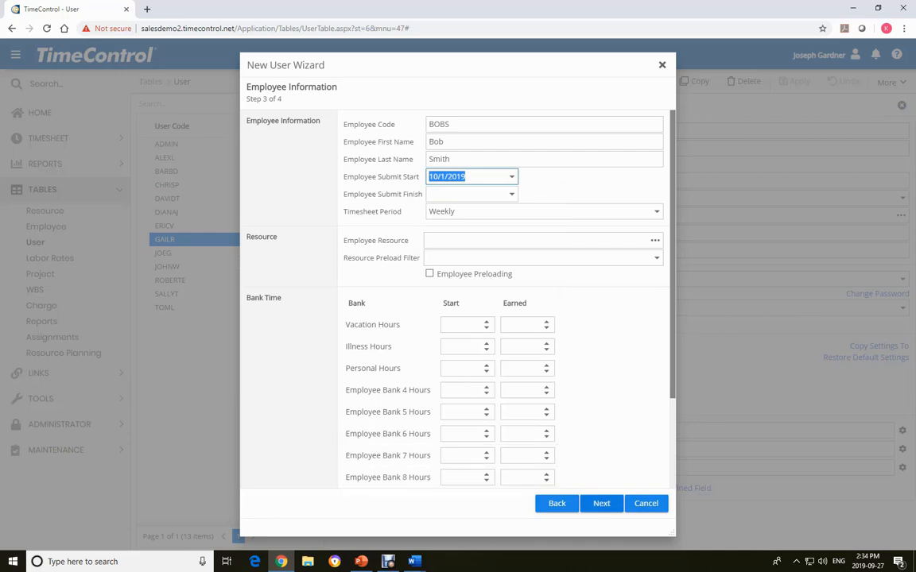
left_click(601, 504)
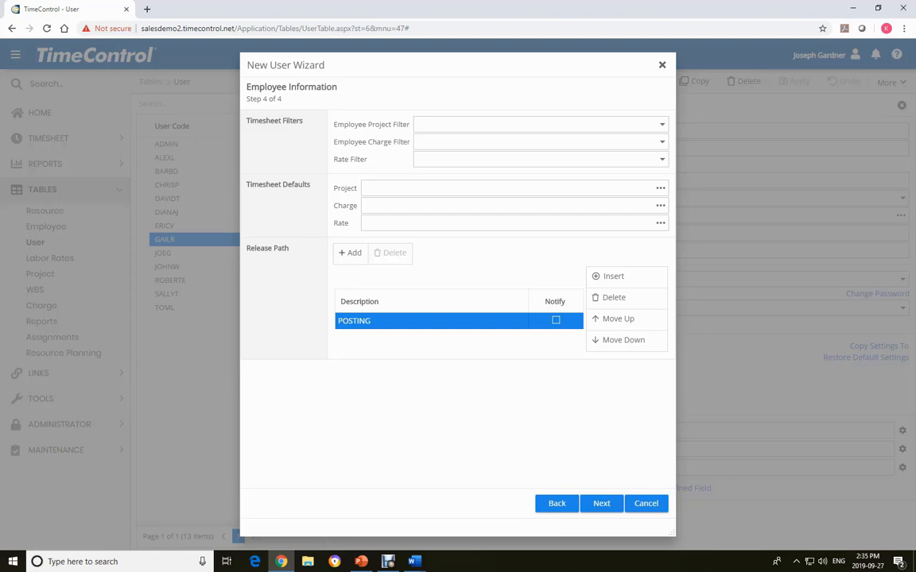
- Insert the new user above POSTING in the release path and complete the wizard
left_click(612, 277)
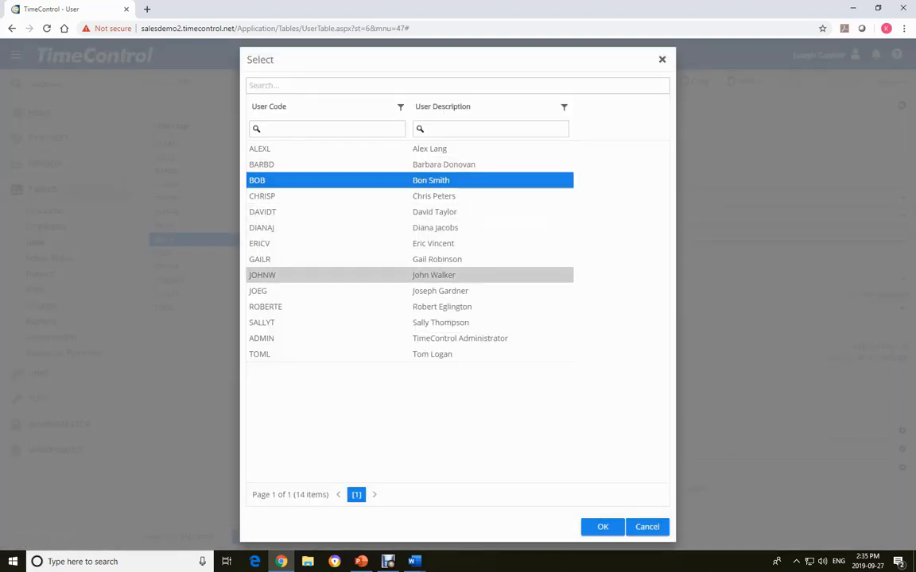
left_click(602, 527)
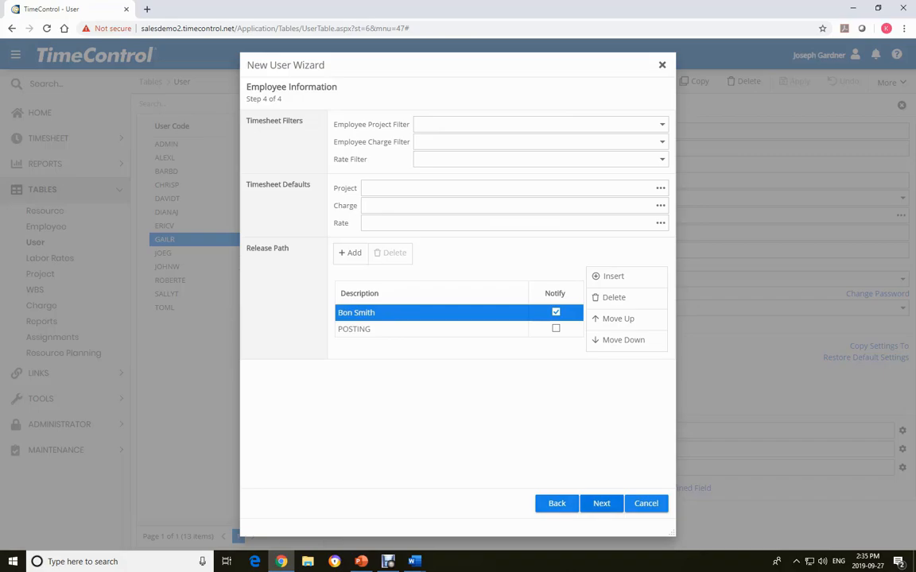
left_click(601, 503)
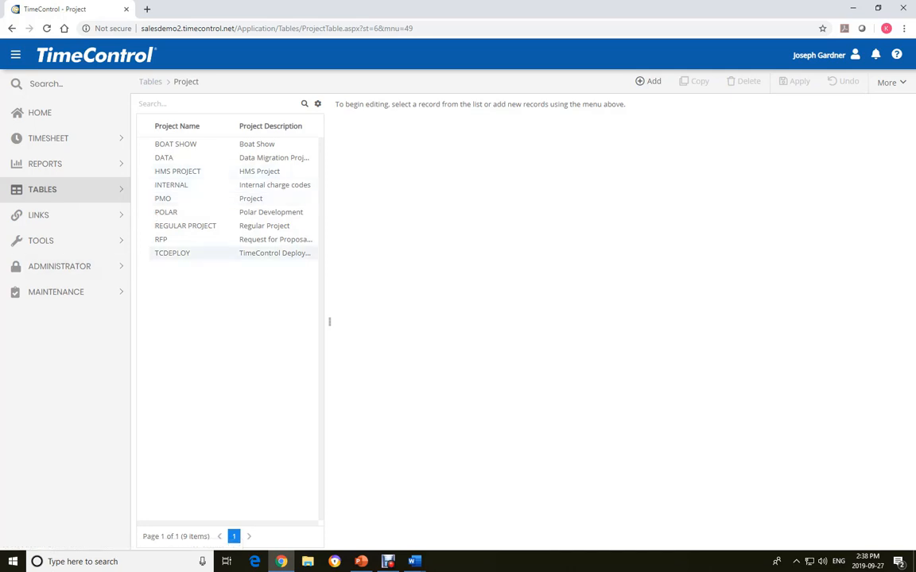
- Add a project named TORONTO with the description "Toronto Project" and save it
left_click(183, 212)
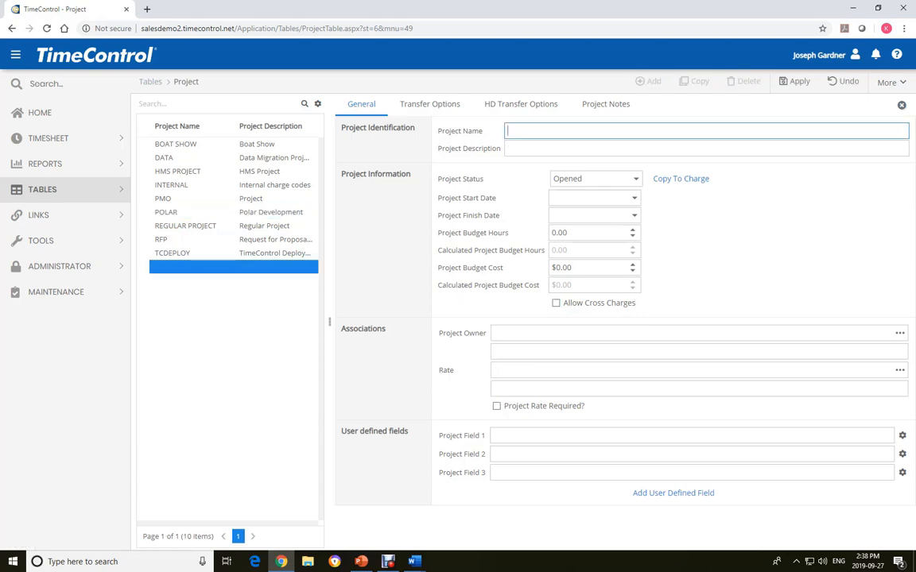
type("TORONTO")
key("Tab")
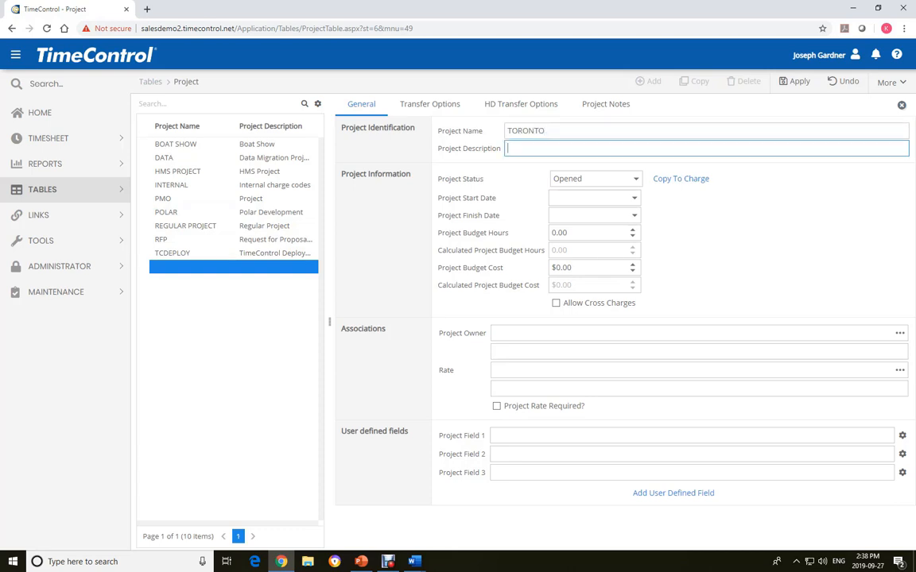
type("Toronto Project")
left_click(794, 82)
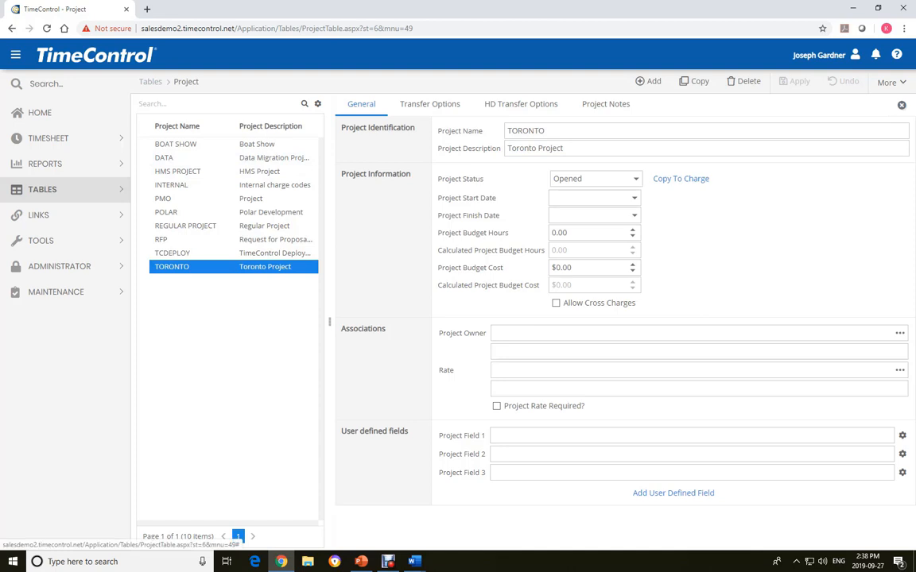
- Open the Charge table, expand the PMO hierarchy down to PMO.1.2 and view the details of charge PMO.1.2.4
left_click(42, 189)
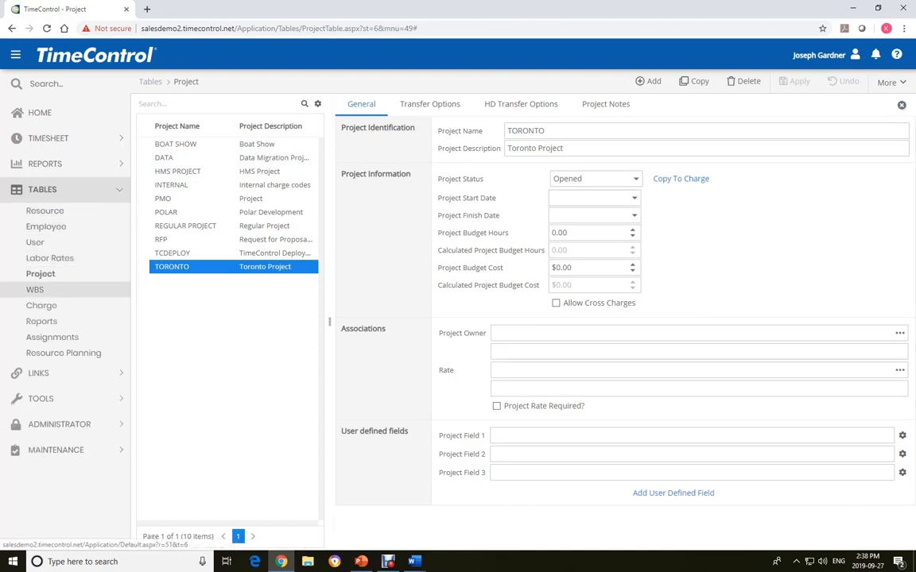
left_click(42, 305)
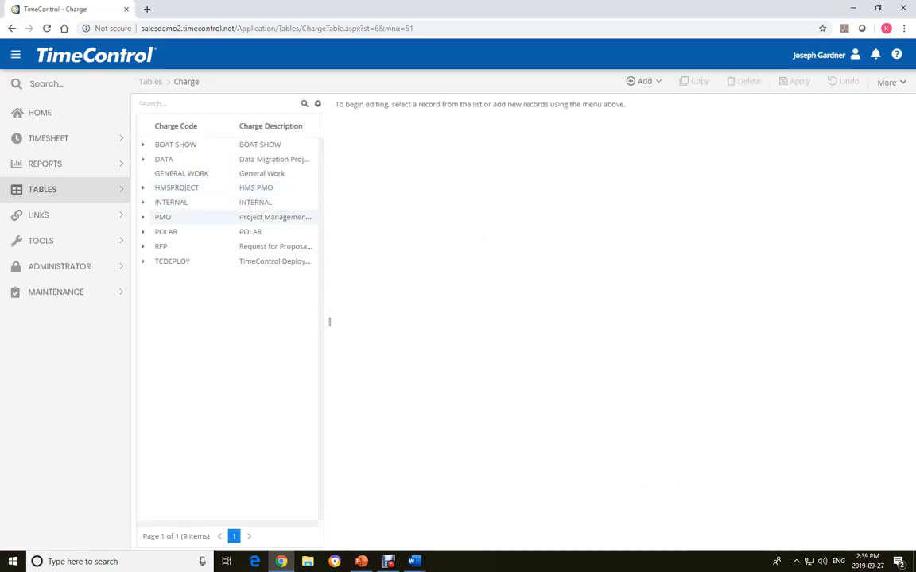
left_click(143, 217)
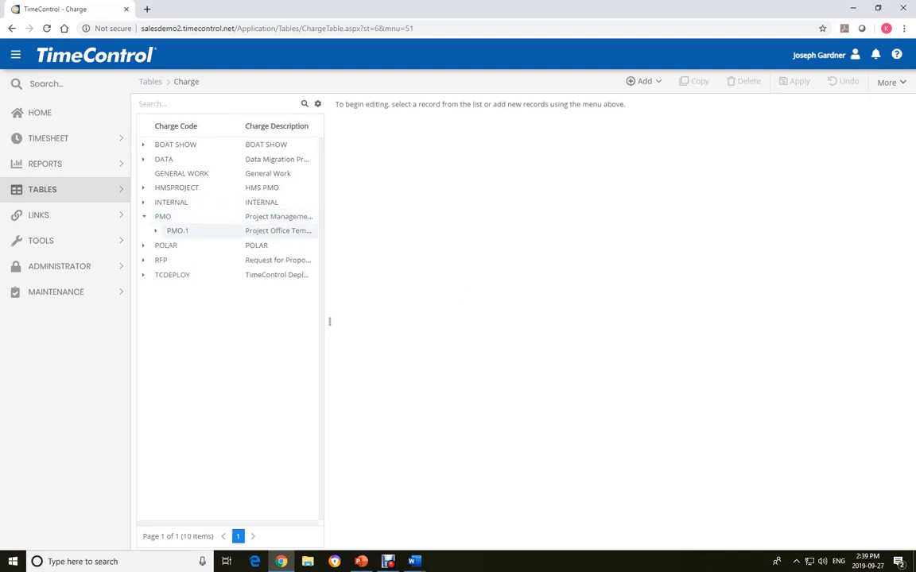
left_click(156, 230)
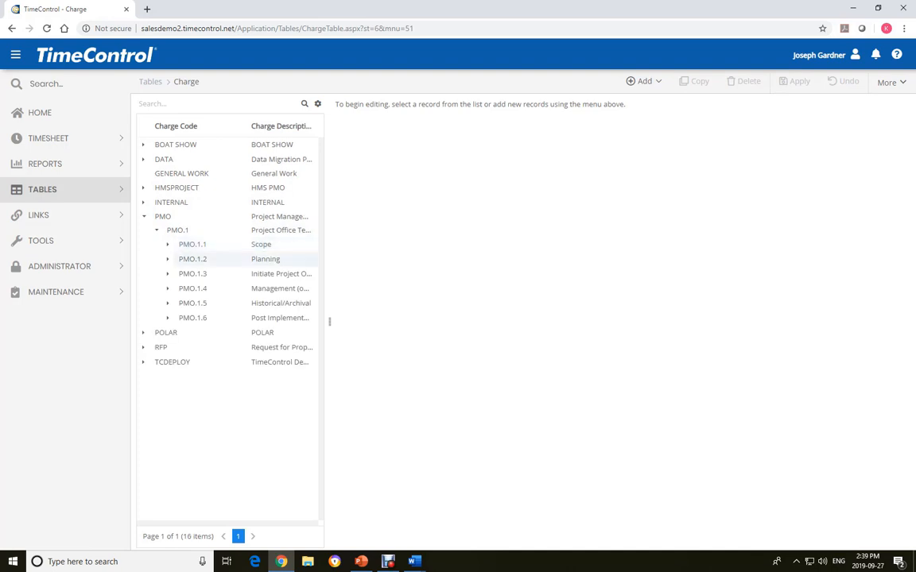
left_click(168, 259)
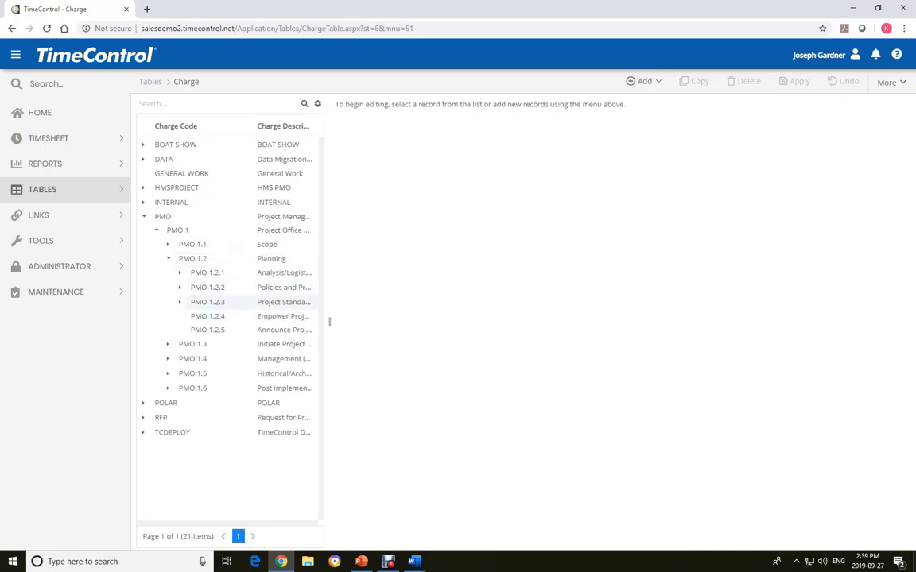
left_click(208, 316)
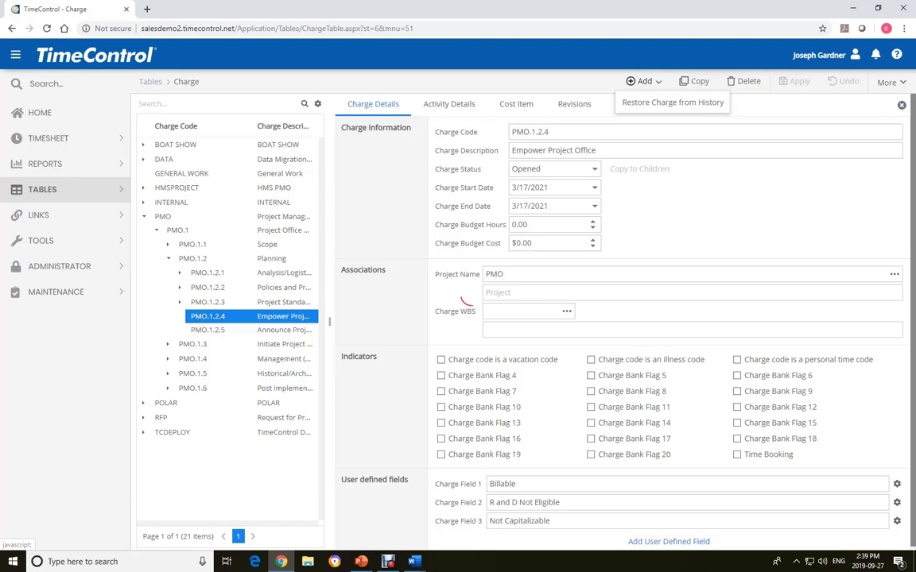
- Create a new charge with the code TORONTO and the description "Toronto Project"
left_click(644, 81)
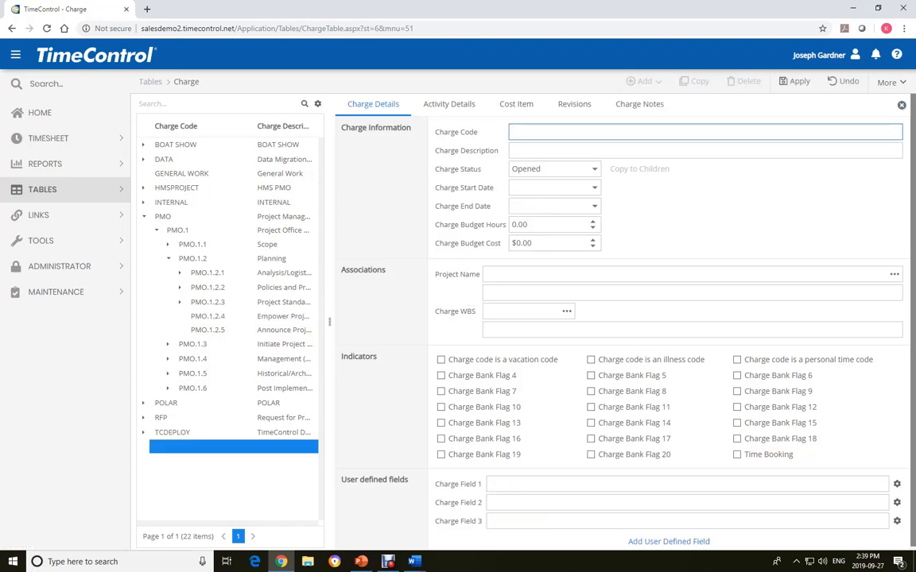
type("TORONTO")
key("Tab")
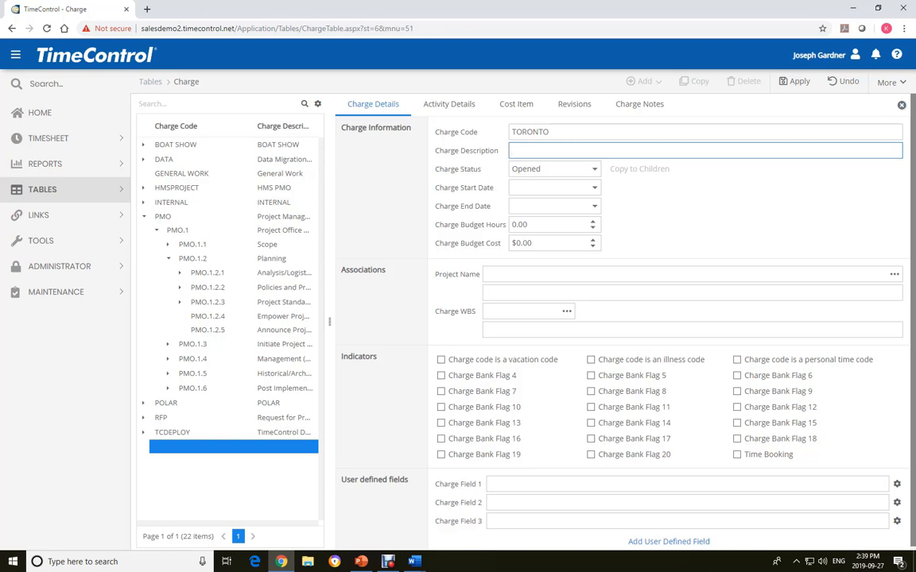
type("Toronto Project")
- Associate the new charge with the TORONTO project and save it
left_click(894, 274)
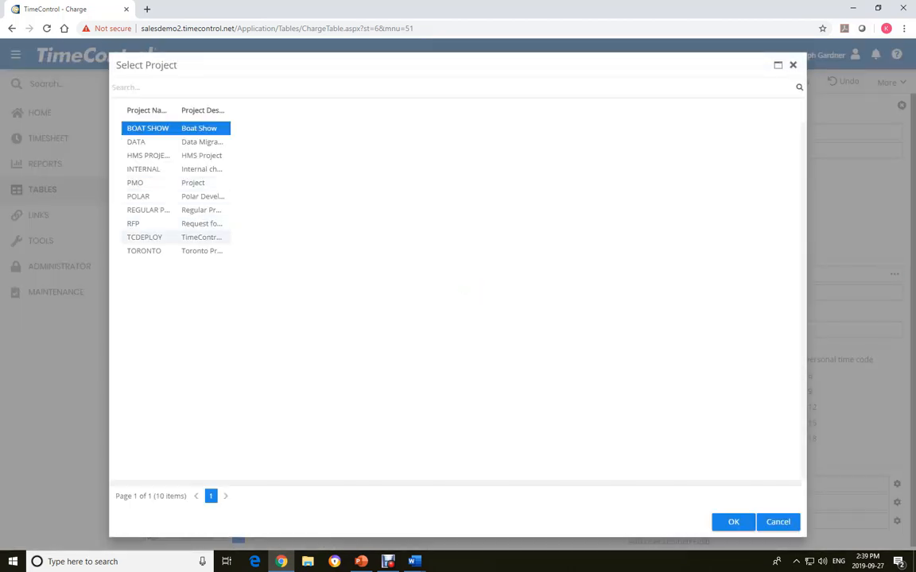
double_click(171, 250)
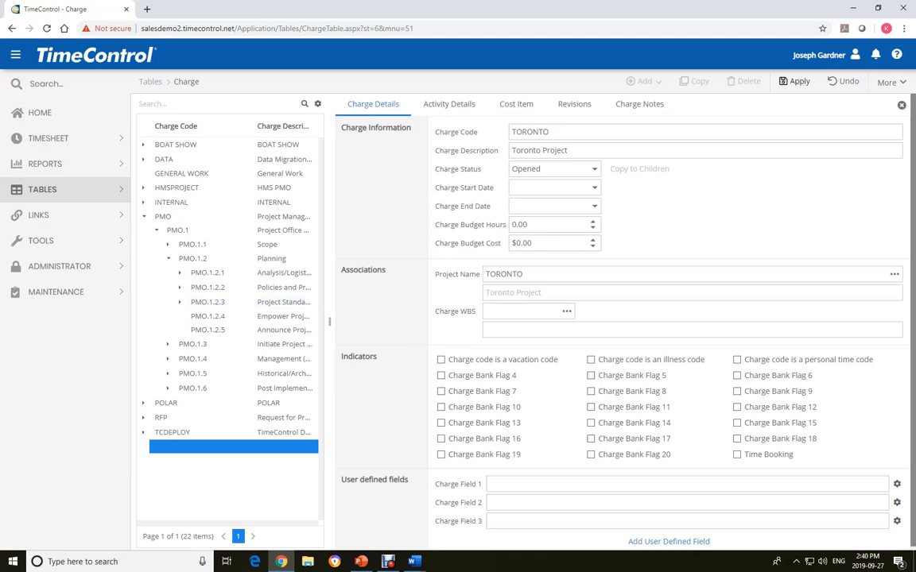
left_click(794, 82)
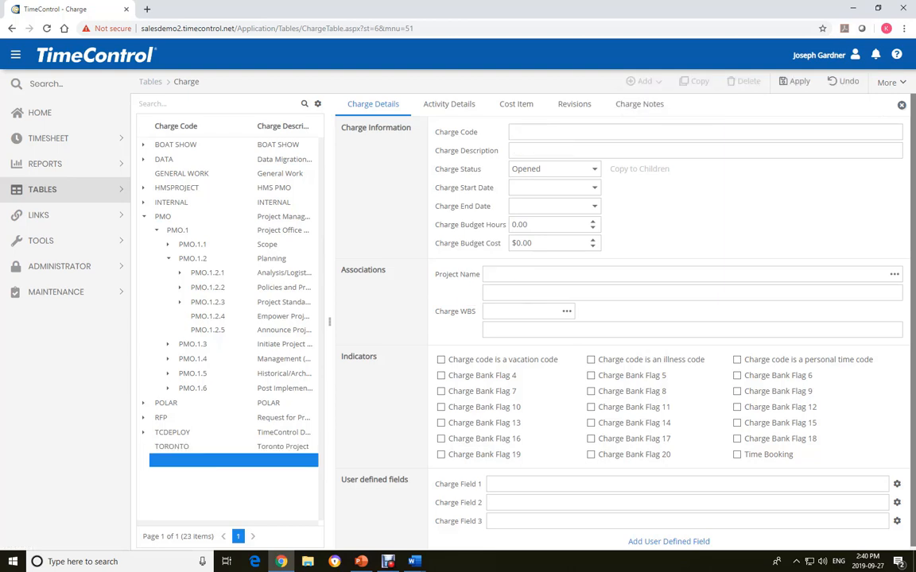
- Enter the code TORONTO.1 and the description "Design Work" for the new charge
type("T")
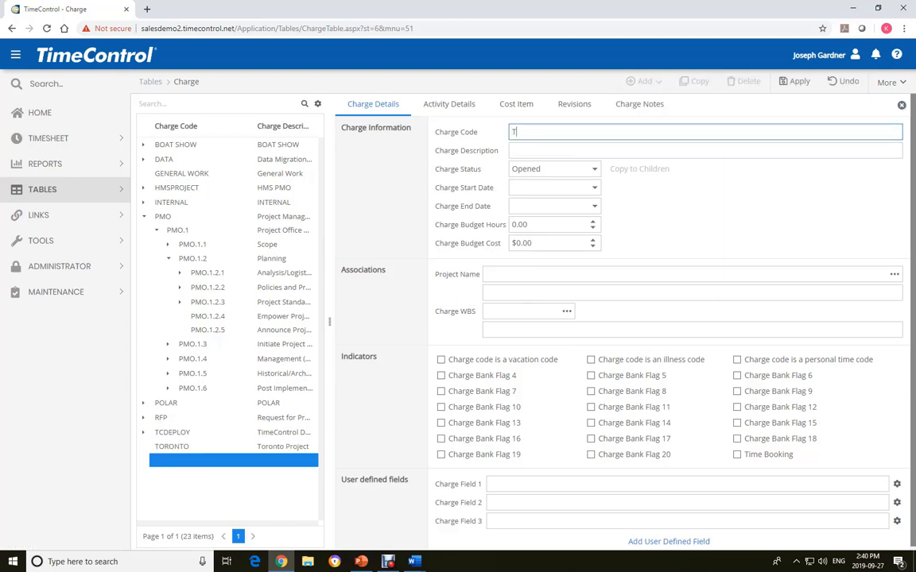
type("ORONRTO.1")
key("ctrl+a")
type("TORONTO.1")
key("Tab")
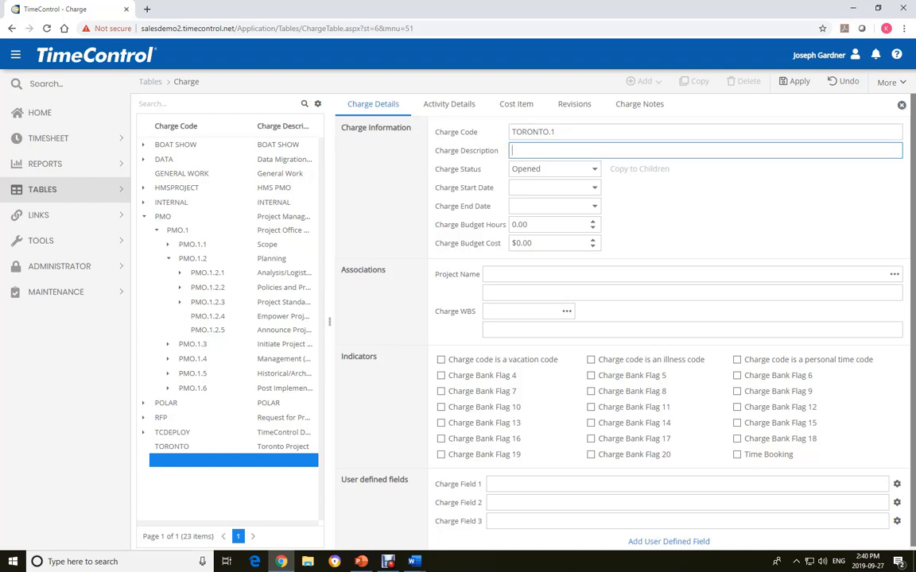
type("Design Work")
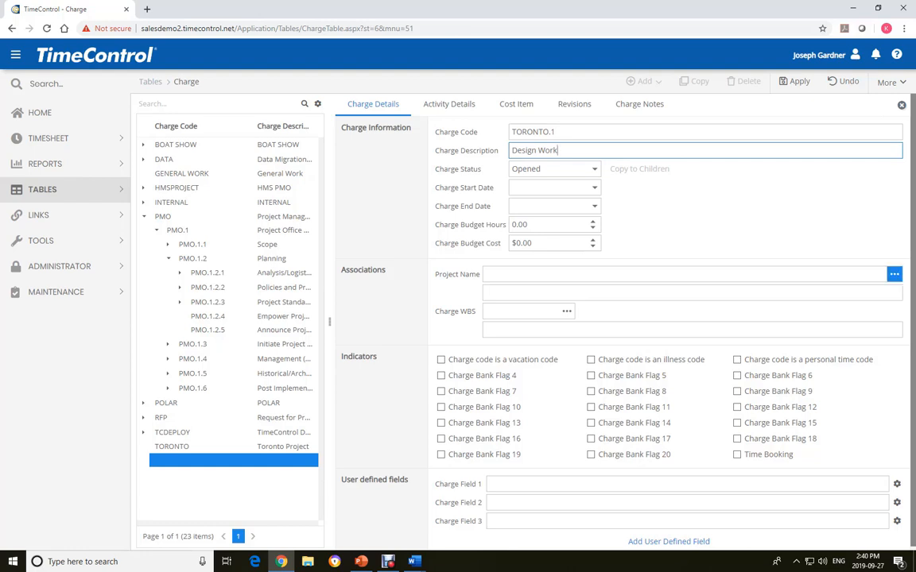
- Associate the TORONTO.1 charge with the TORONTO project, save it and select it in the charge list
left_click(894, 273)
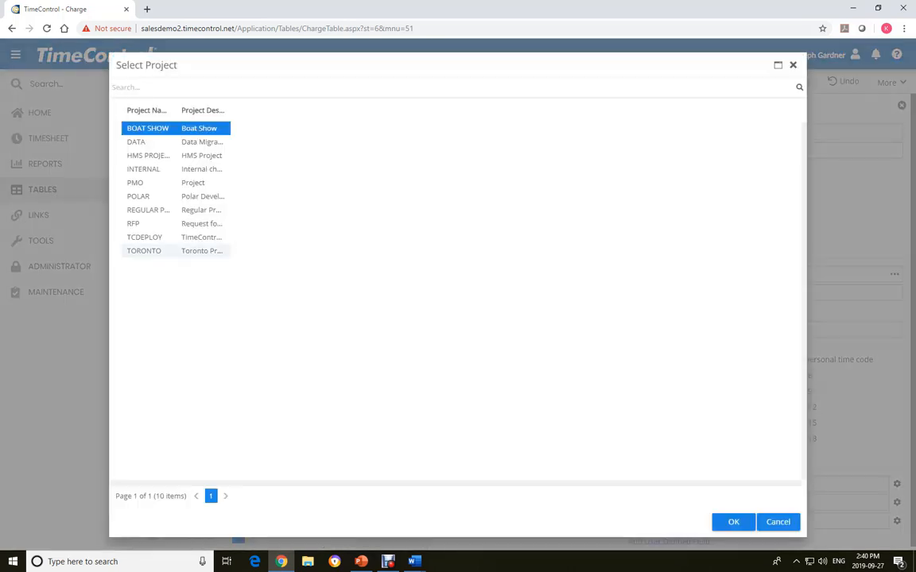
left_click(145, 251)
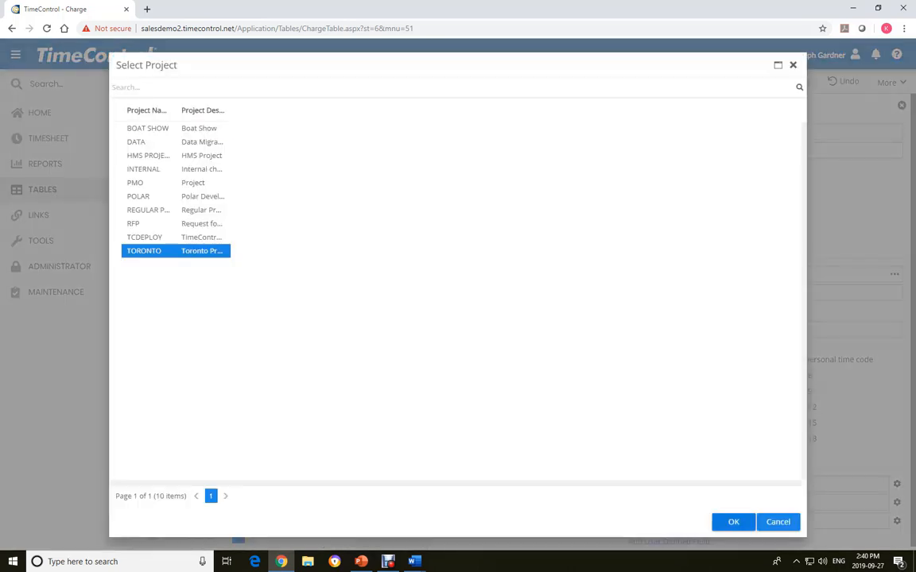
left_click(733, 521)
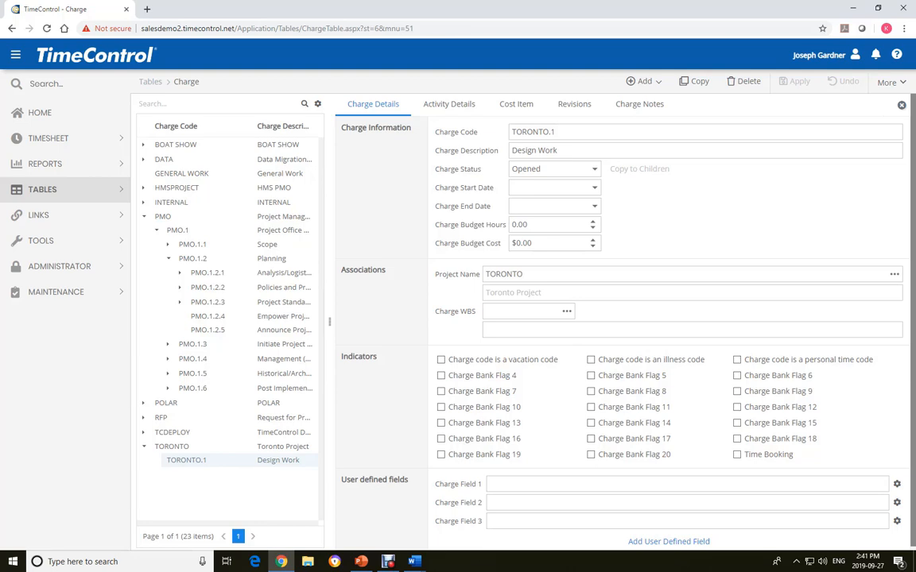
left_click(199, 461)
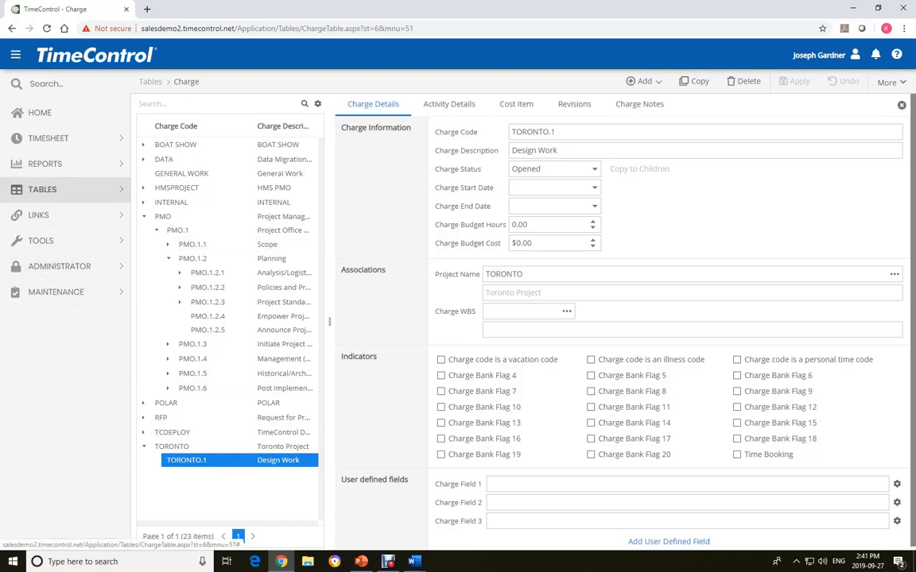
- Open the Labor Rates table and examine the global REGULAR "Regular time" rate and the available rate types
left_click(50, 190)
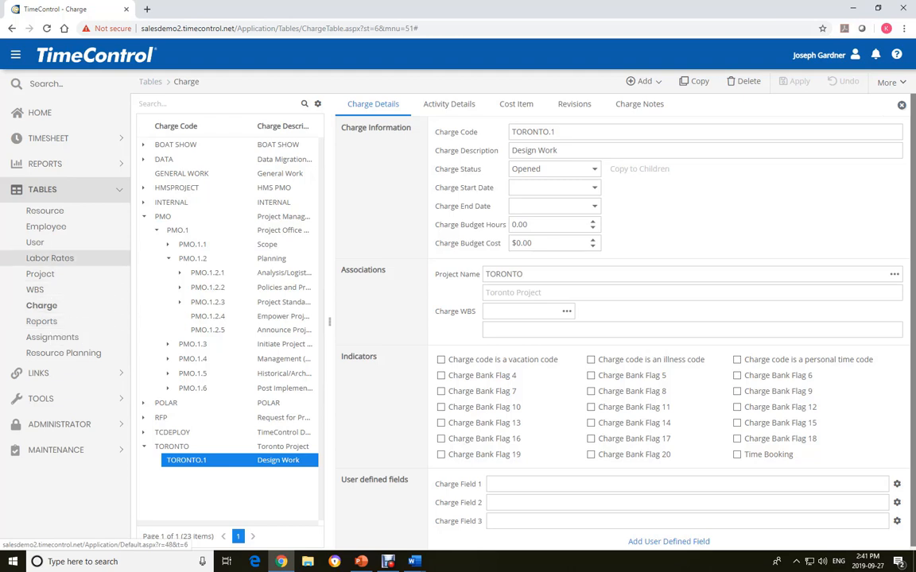
left_click(49, 258)
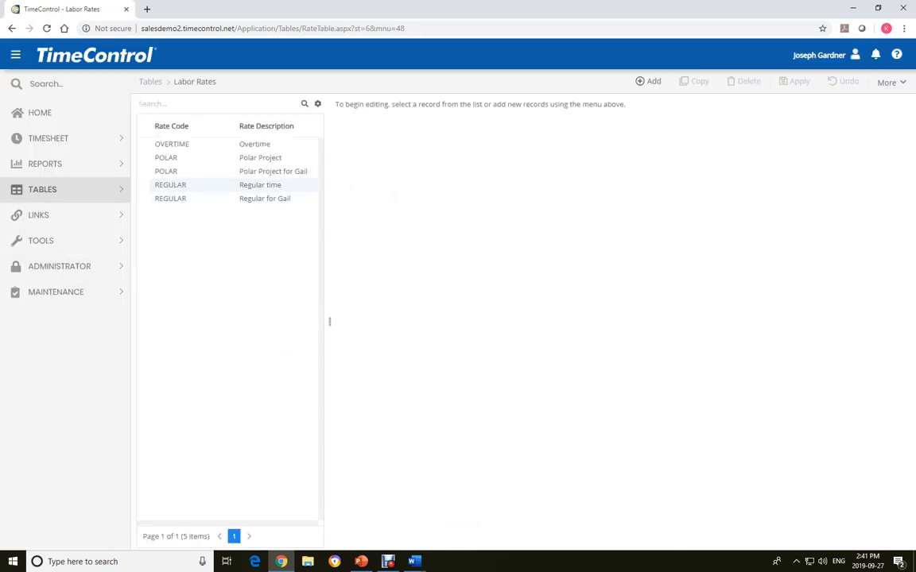
left_click(197, 186)
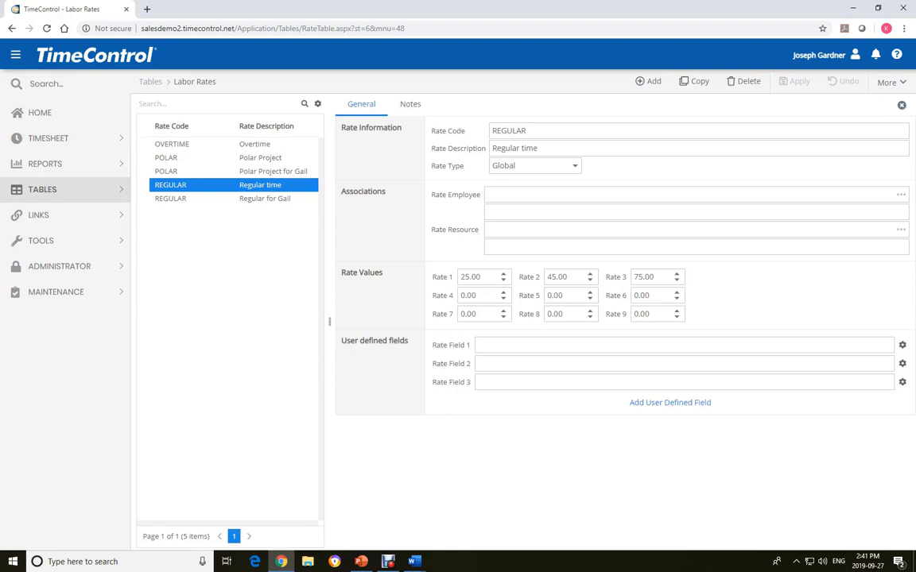
left_click(574, 166)
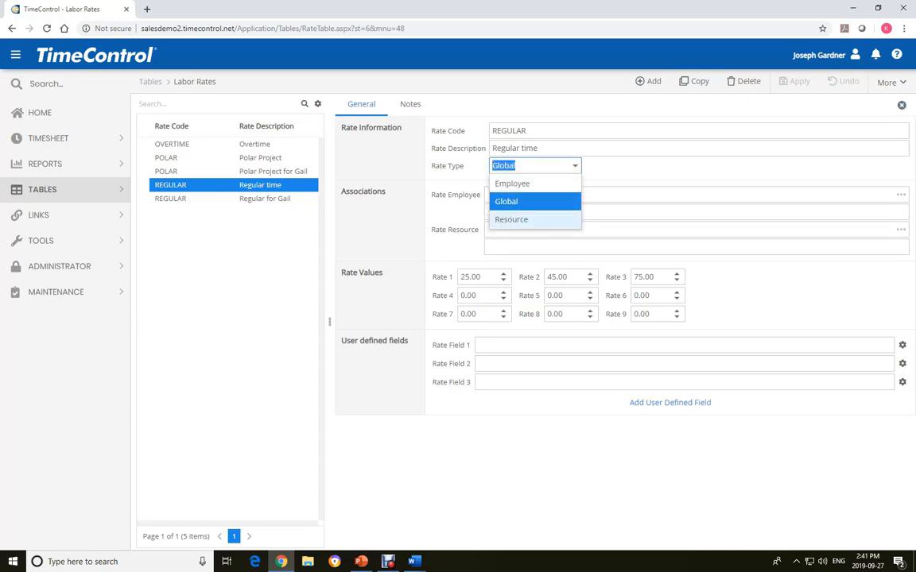
key("Escape")
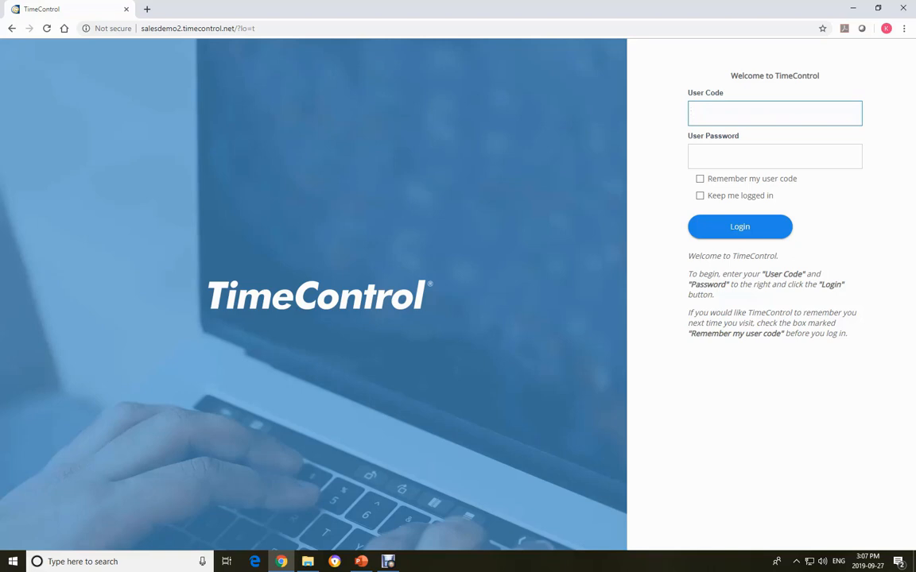
- Log in to TimeControl with the employee's user code and password
type("ericv")
key("Tab")
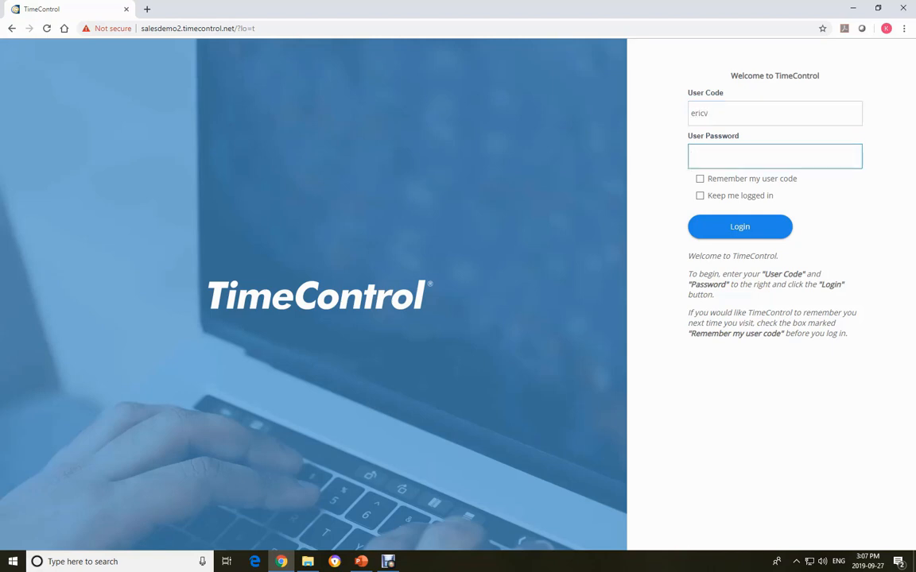
type("********")
left_click(775, 225)
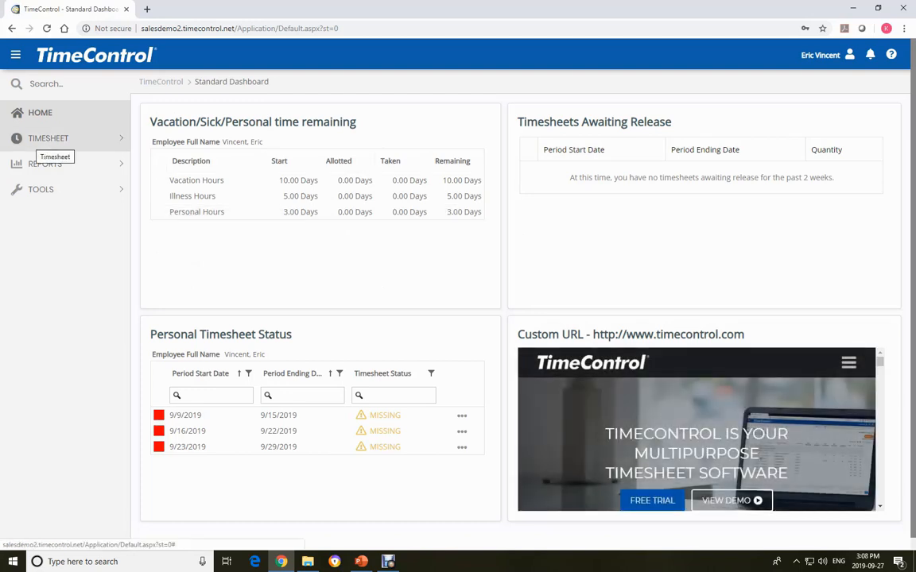
- Open timesheet entry and create a new timesheet for the period 7/15/2019 to 7/21/2019
left_click(43, 140)
left_click(35, 175)
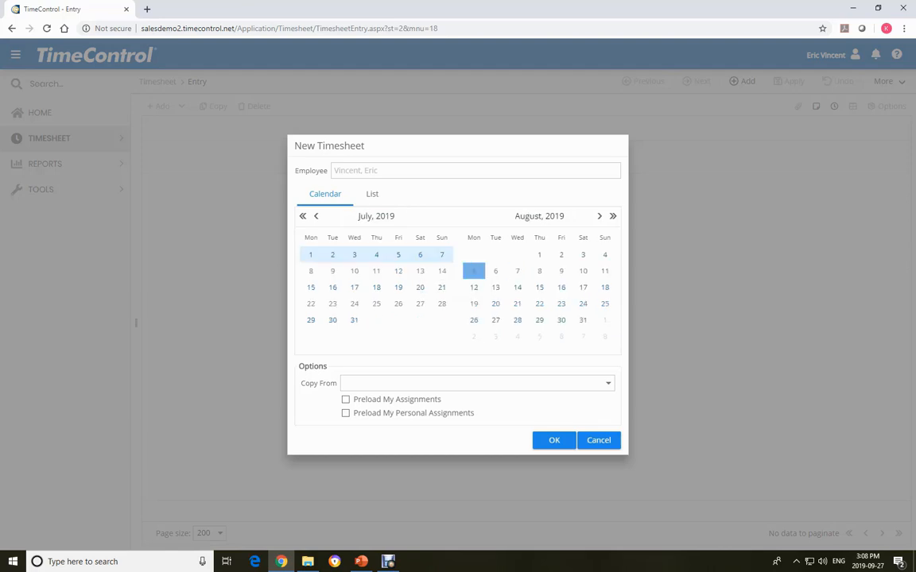
left_click(441, 287)
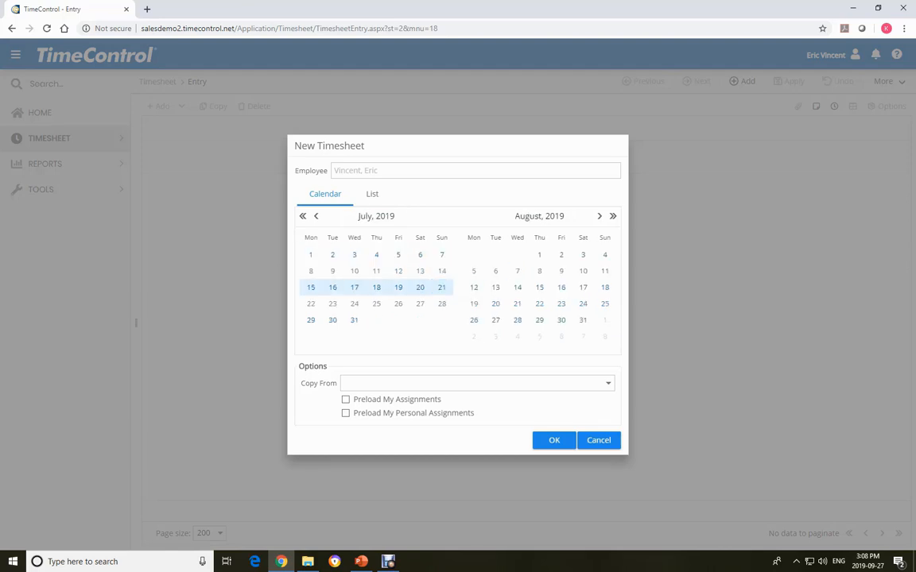
left_click(554, 441)
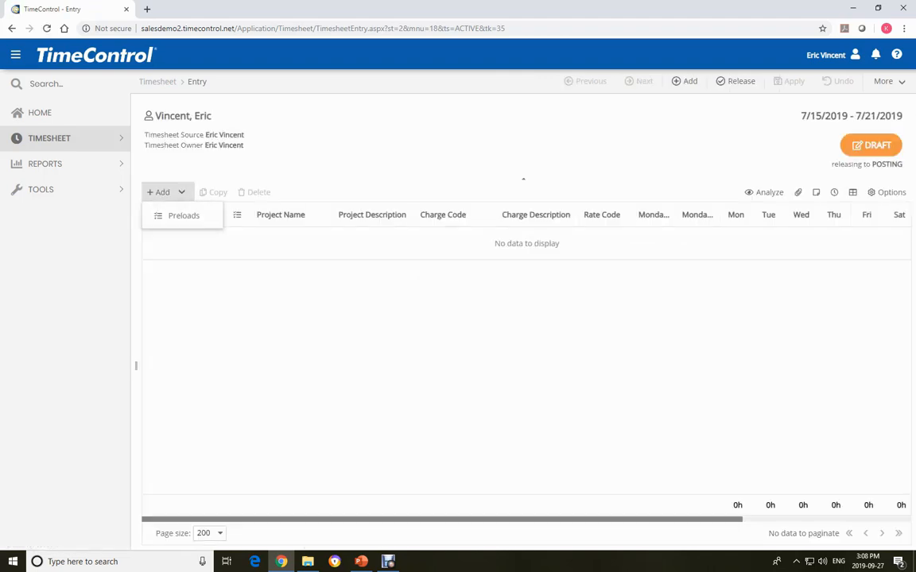
- Add a line to the timesheet and assign it to the project HMS PROJECT
left_click(162, 192)
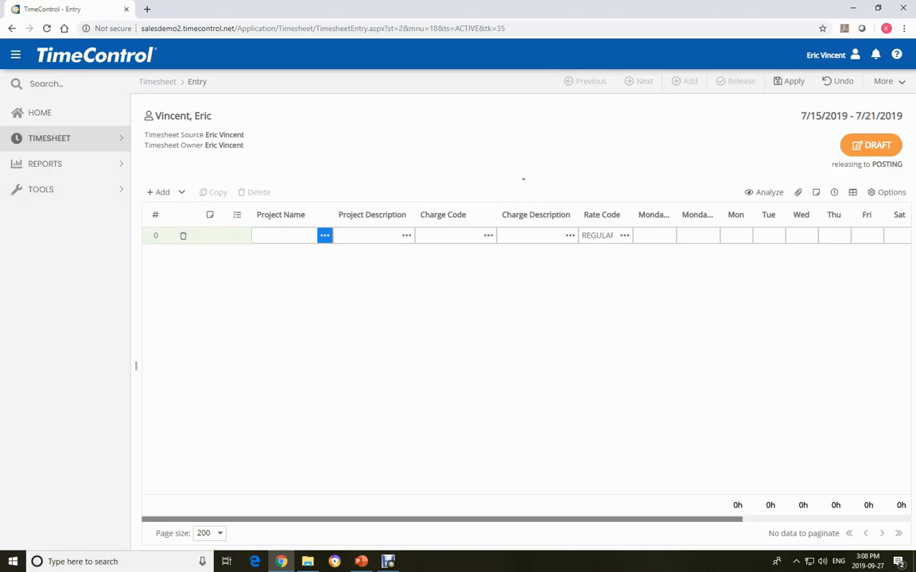
left_click(324, 235)
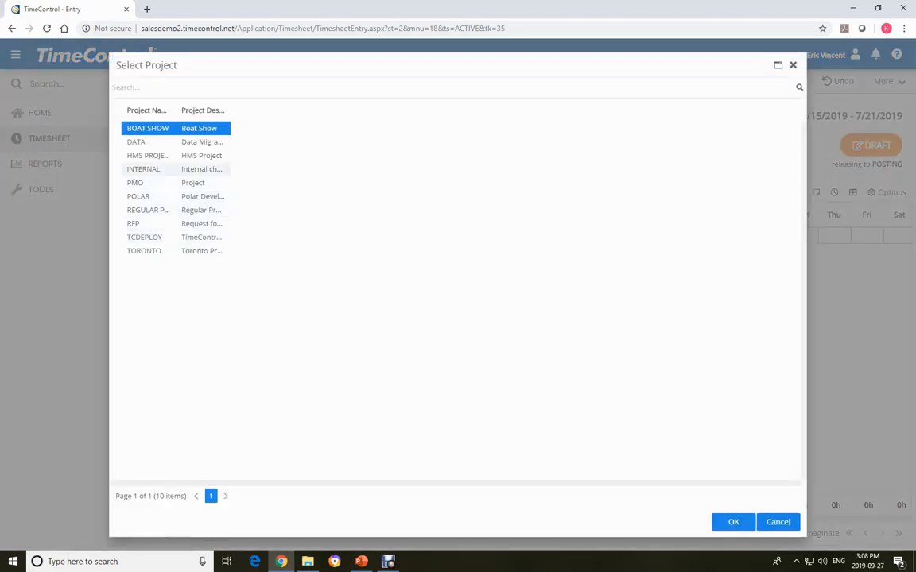
left_click(158, 156)
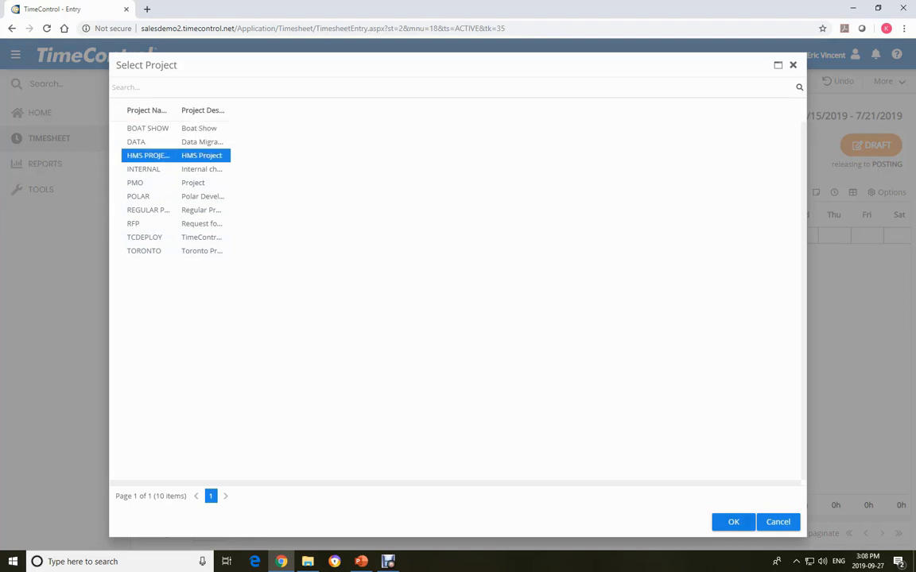
left_click(733, 522)
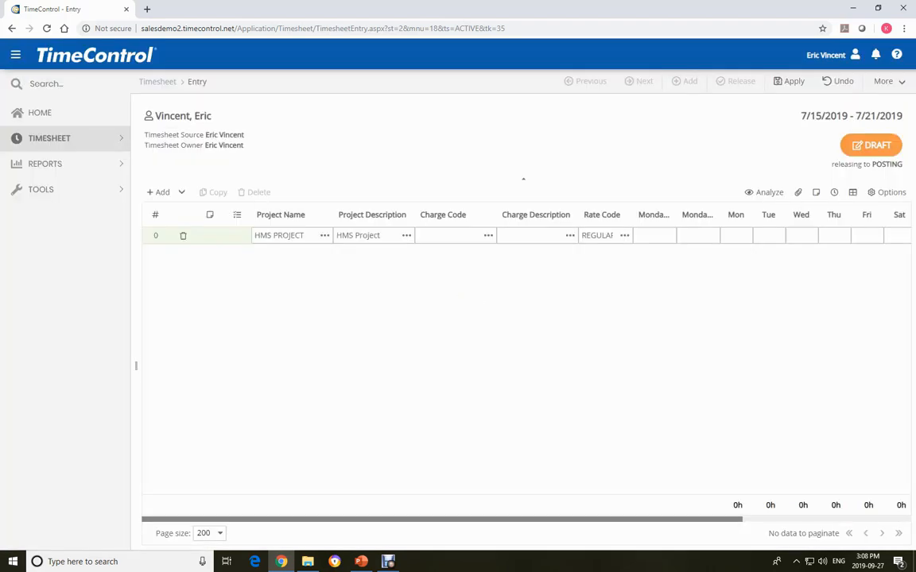
- Expand the HMSPROJECT charge hierarchy to its Planning branch and assign charge HMSPROJECT.1.2.4 to the timesheet line
left_click(488, 235)
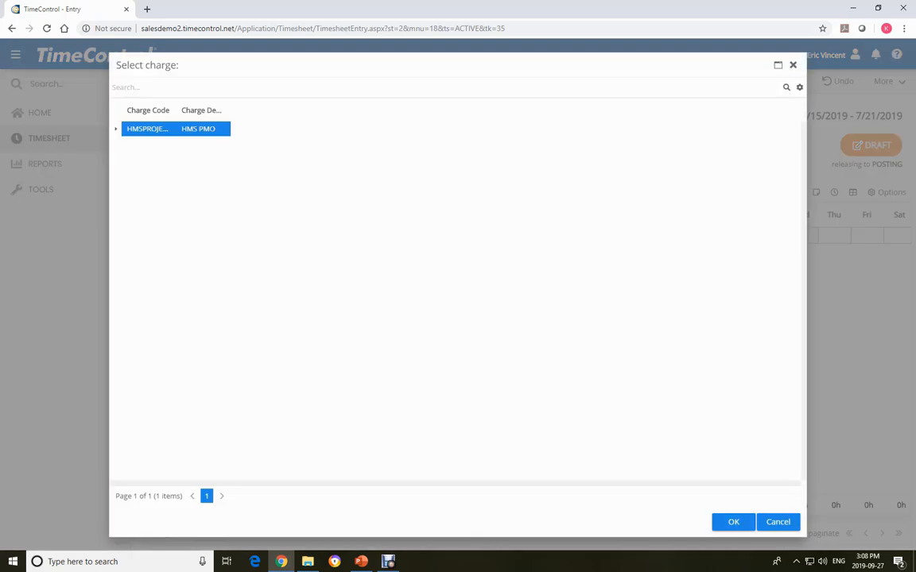
double_click(149, 129)
left_click(128, 143)
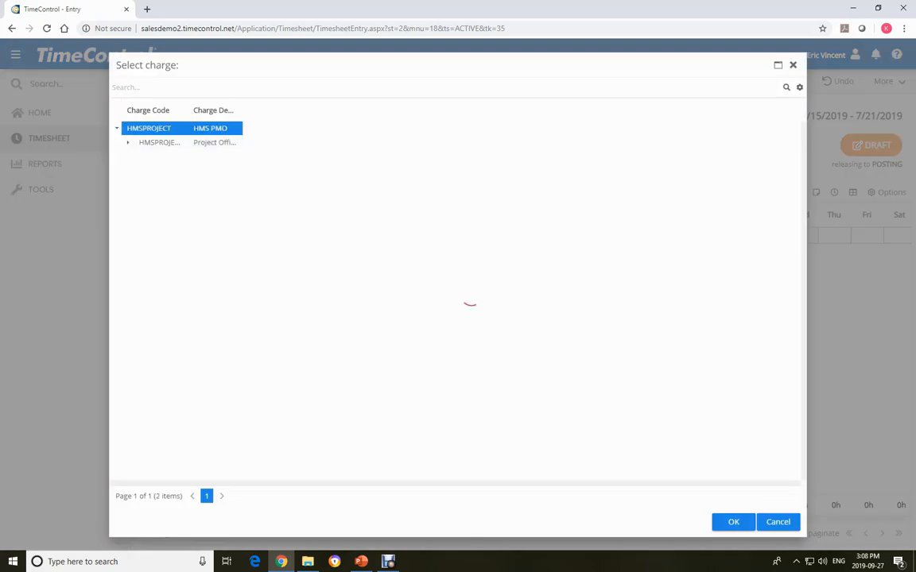
left_click(140, 171)
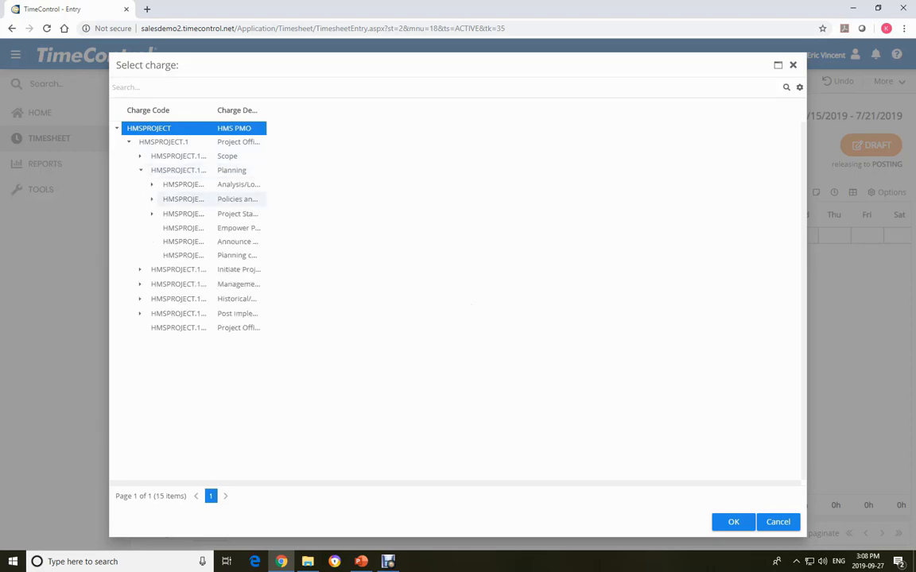
left_click(185, 228)
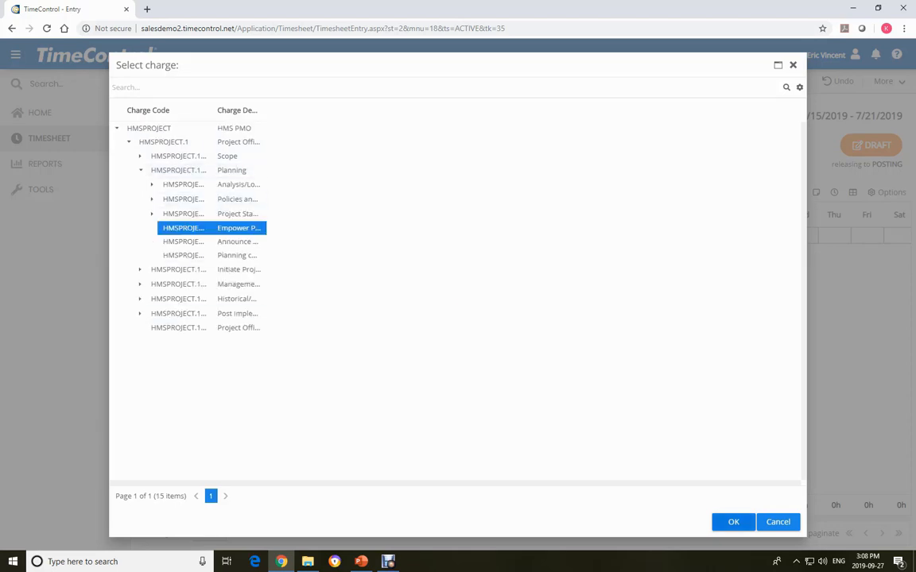
left_click(733, 522)
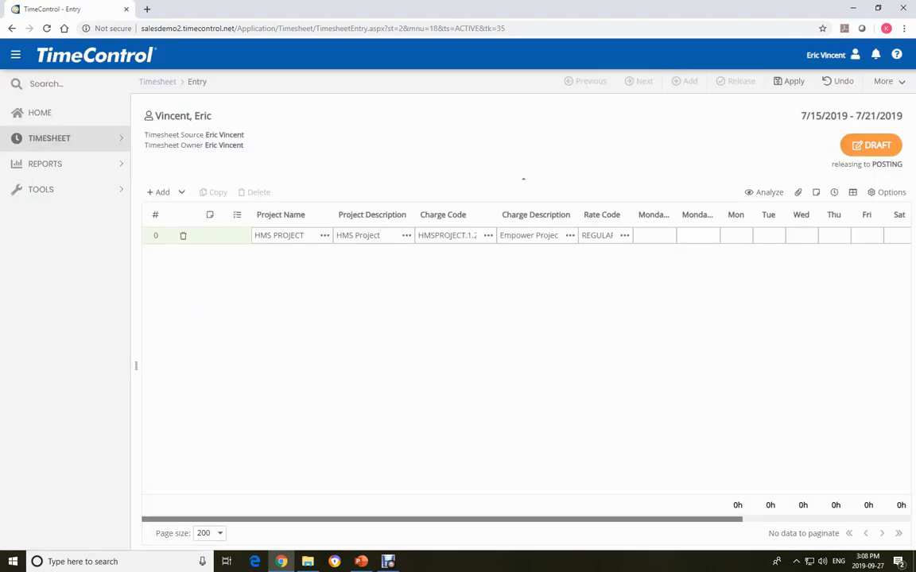
- Enter 8 hours for Monday and 8 hours for Tuesday on the HMS PROJECT line and commit it
left_click(736, 235)
type("8")
key("Tab")
type("8")
key("Return")
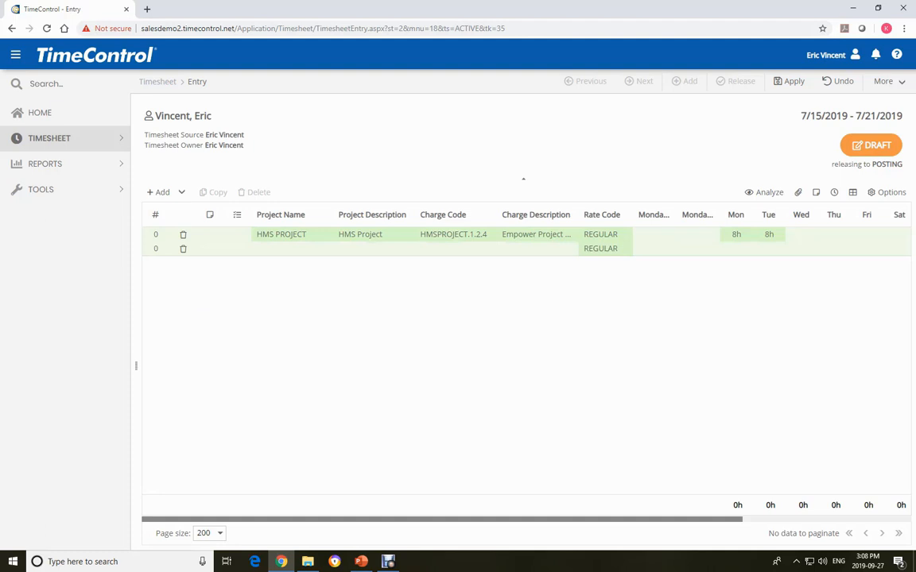
- Assign the second timesheet line to the POLAR project with the charge POLAR.3, Review Design
left_click(286, 248)
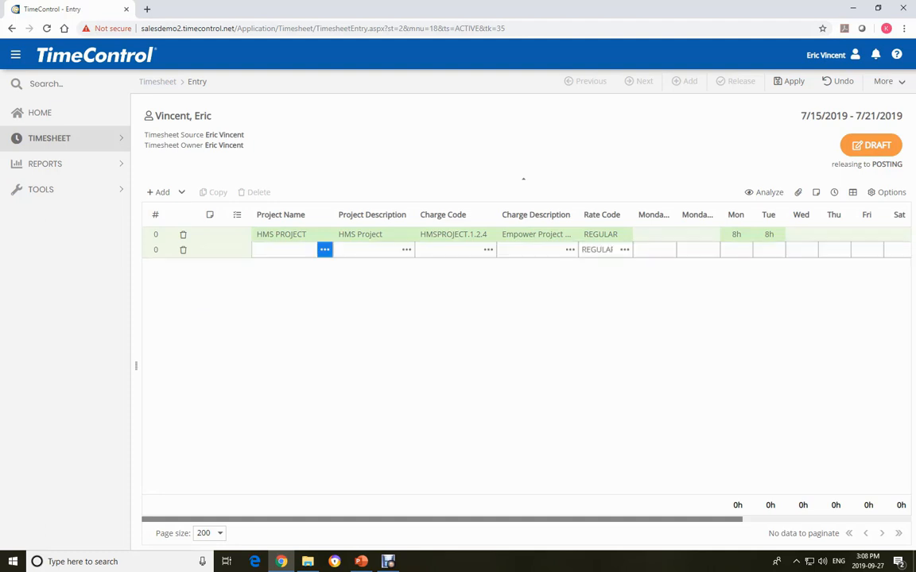
left_click(325, 249)
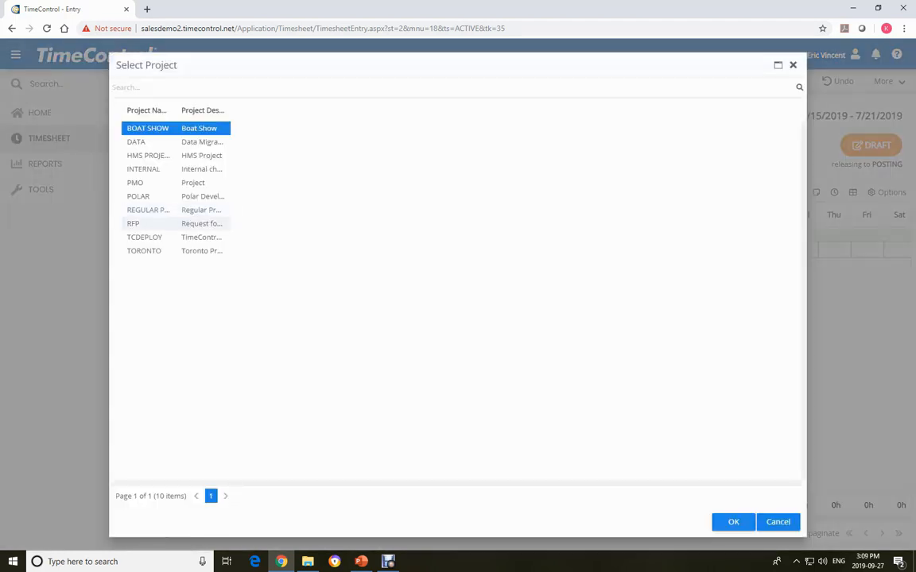
double_click(159, 196)
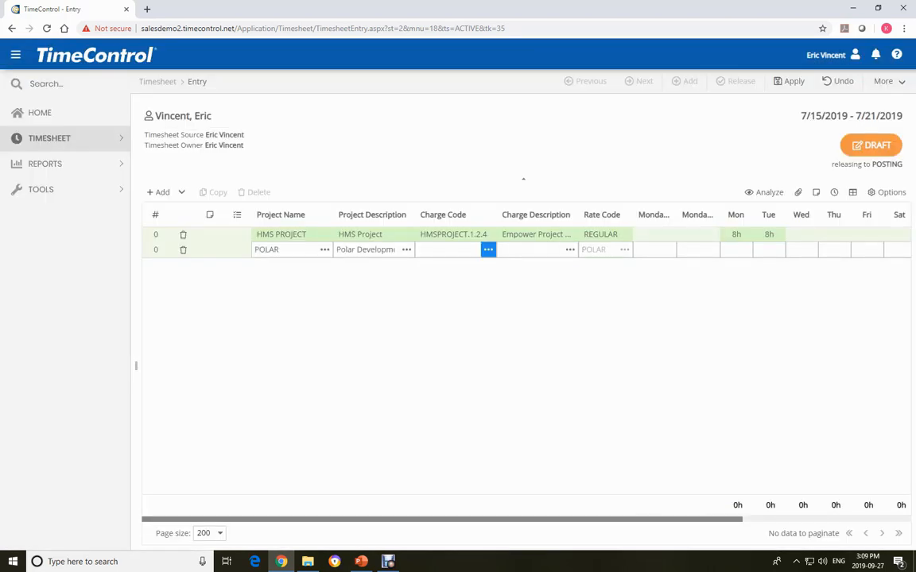
left_click(488, 250)
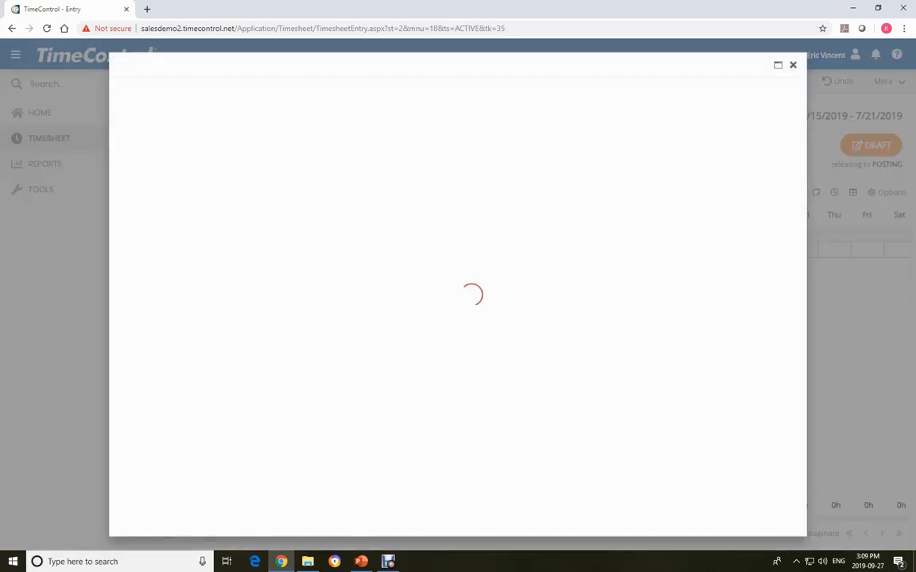
left_click(116, 142)
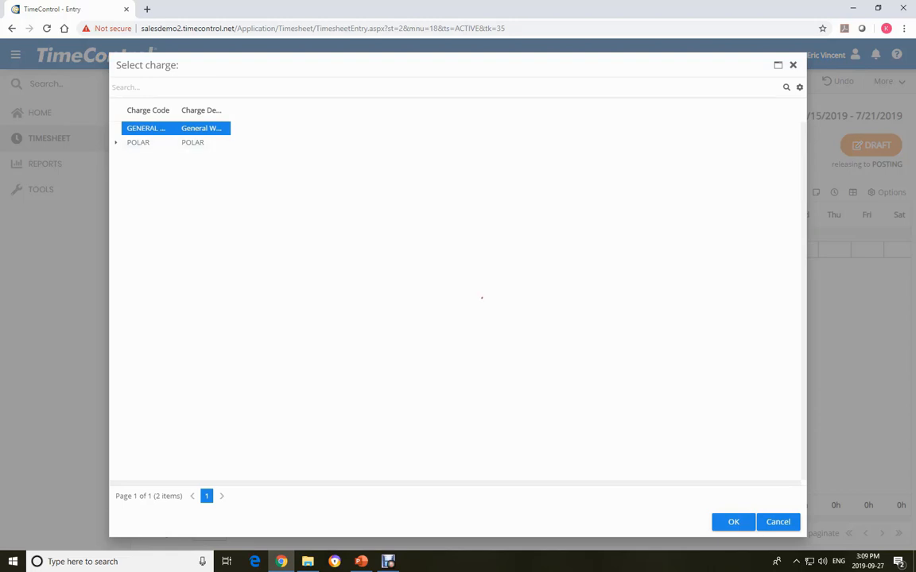
left_click(163, 184)
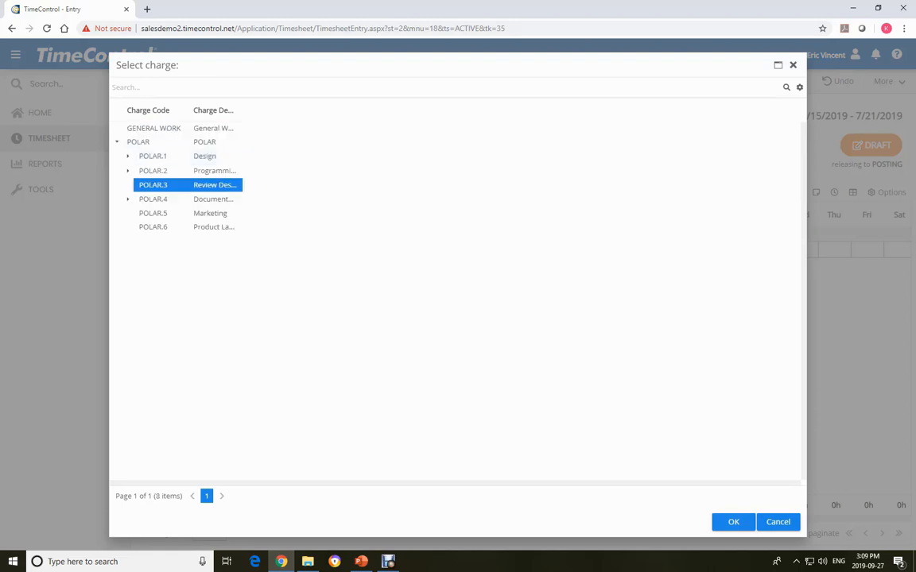
left_click(733, 522)
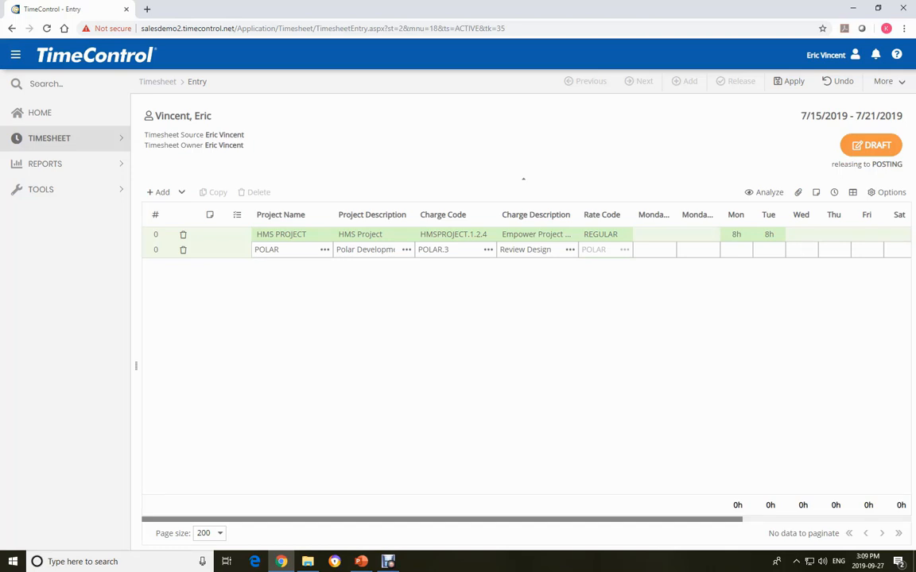
- Enter 8 hours for Wednesday and 8 hours for Thursday on the POLAR line and commit it
type("8")
key("Tab")
type("8")
key("Return")
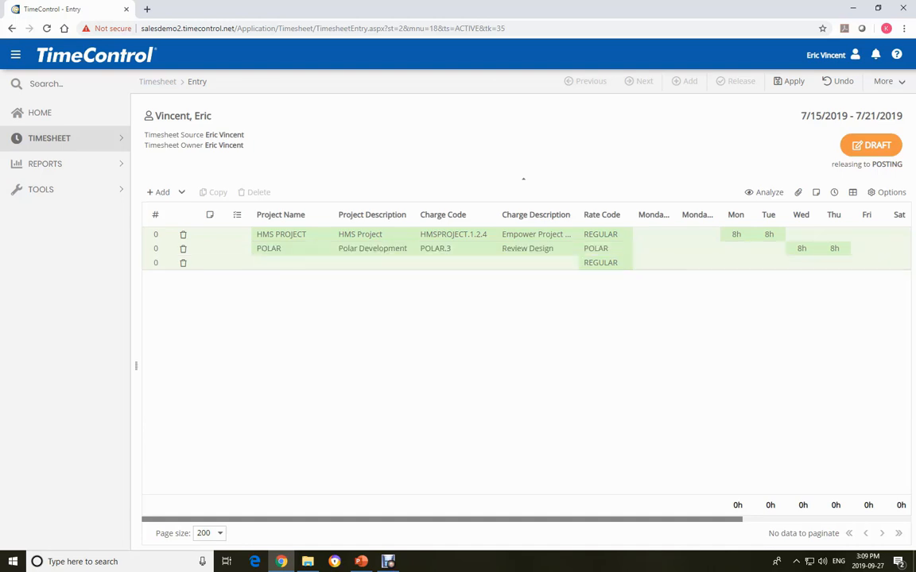
- Fill the third timesheet line with project INTERNAL, the Paid Vacation charge and 8 hours for Friday, and apply the timesheet changes
left_click(324, 263)
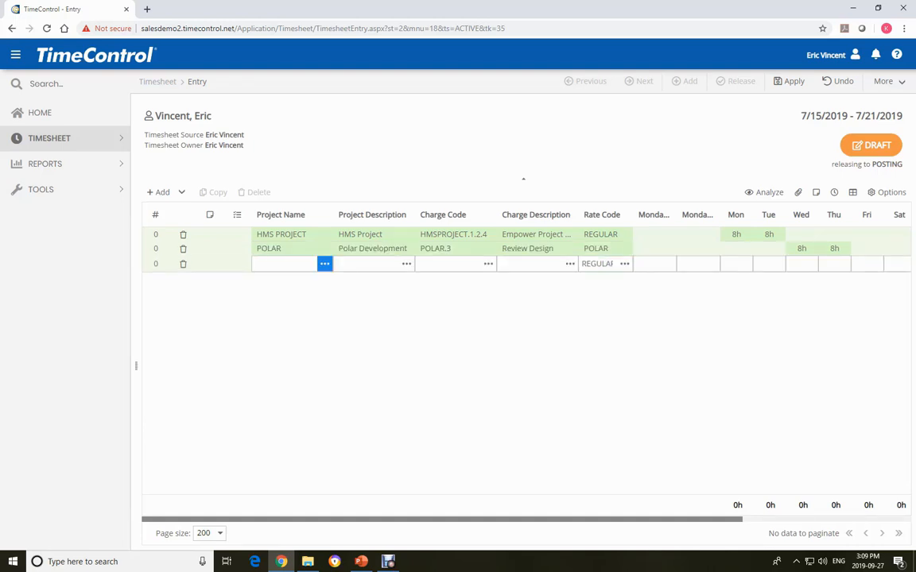
left_click(325, 263)
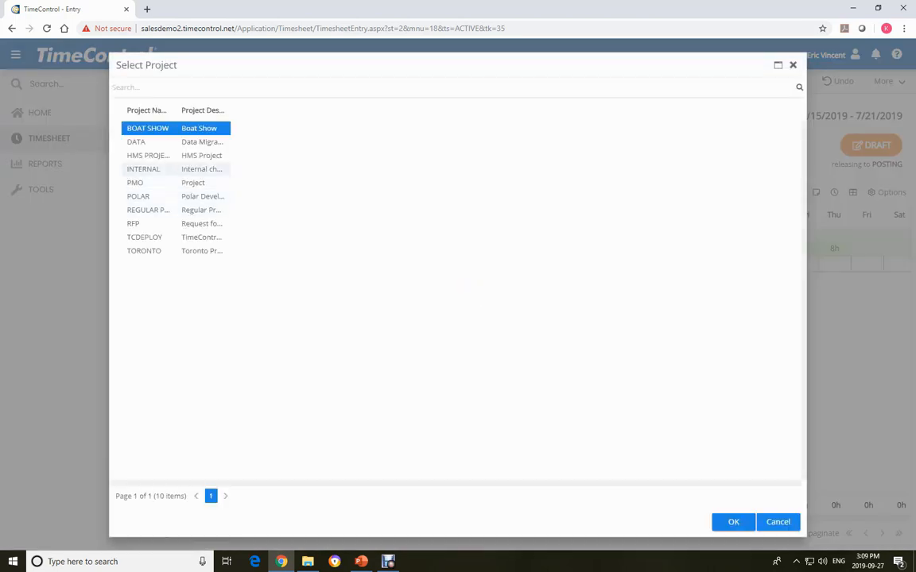
left_click(163, 169)
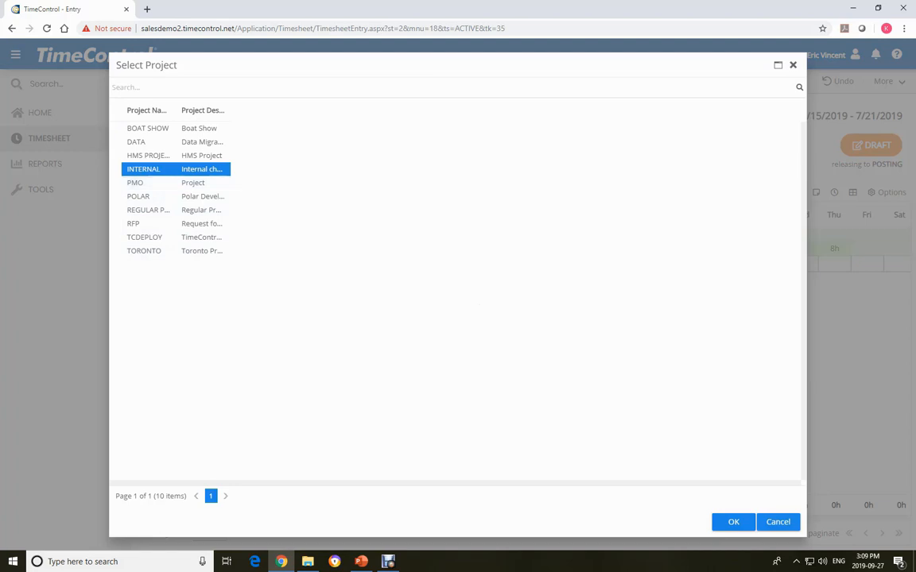
left_click(733, 522)
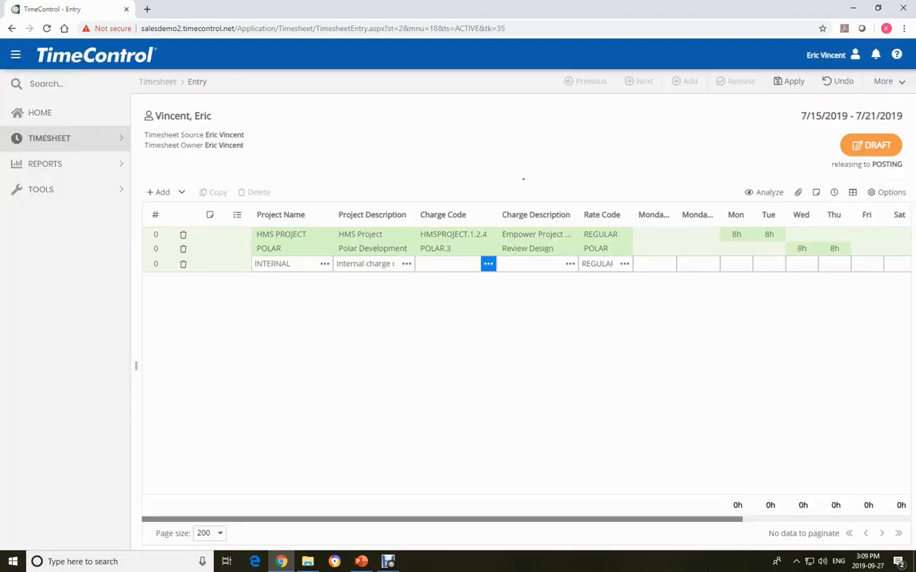
left_click(488, 263)
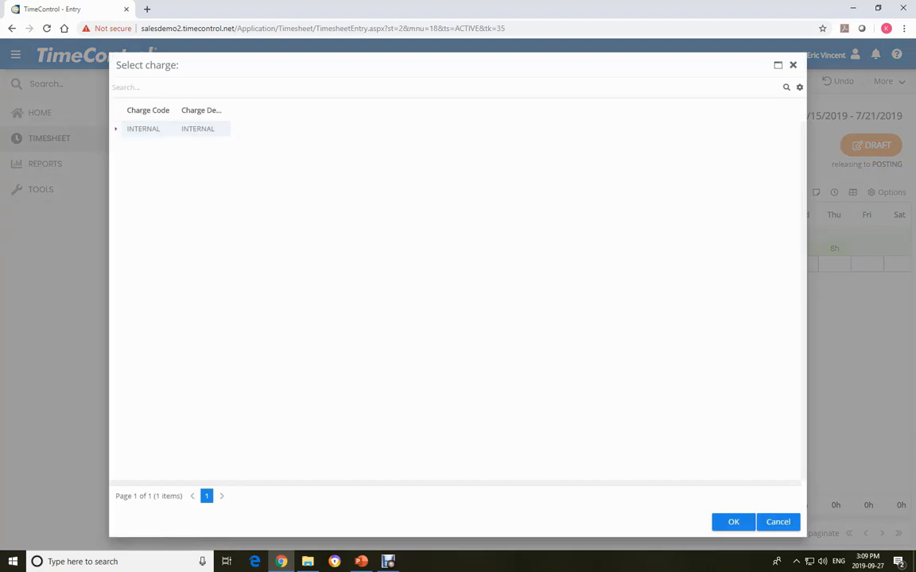
left_click(116, 128)
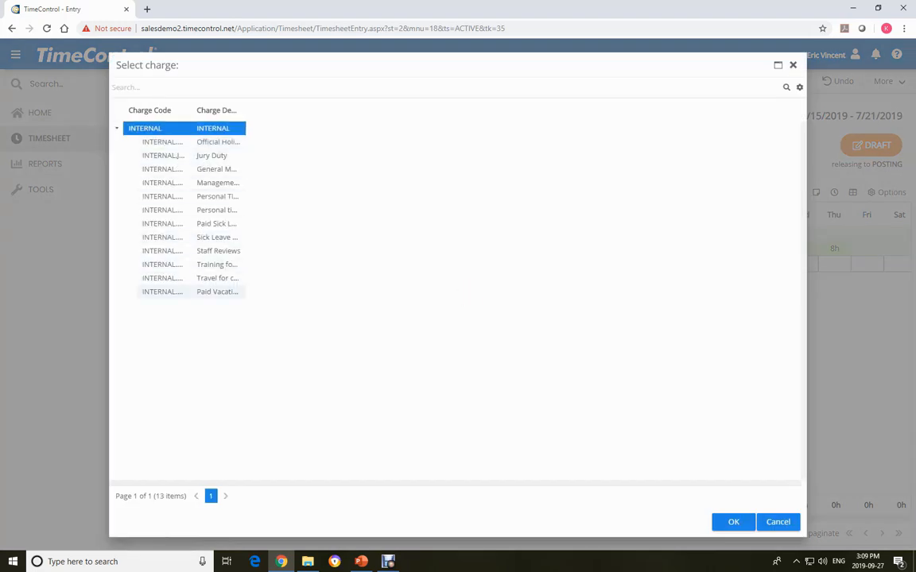
left_click(177, 291)
left_click(733, 521)
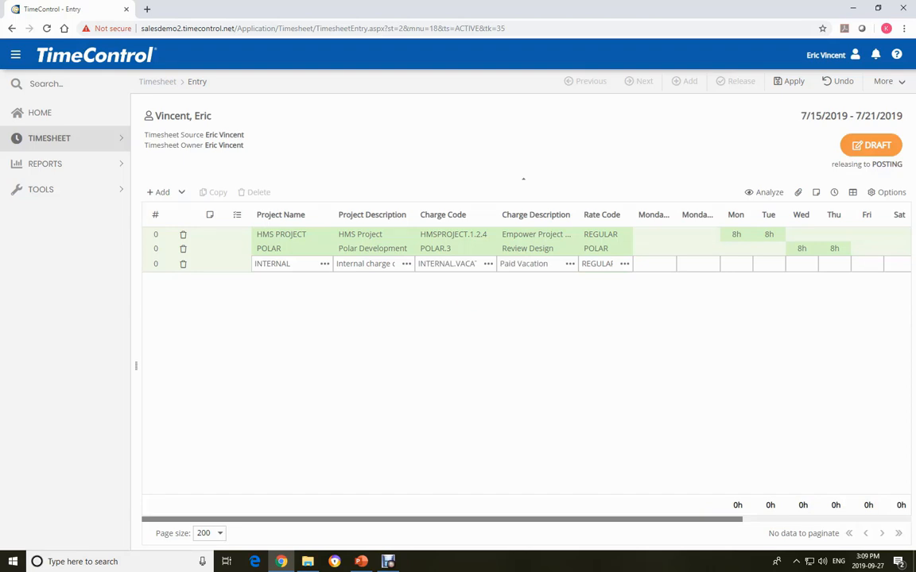
type("8")
left_click(791, 81)
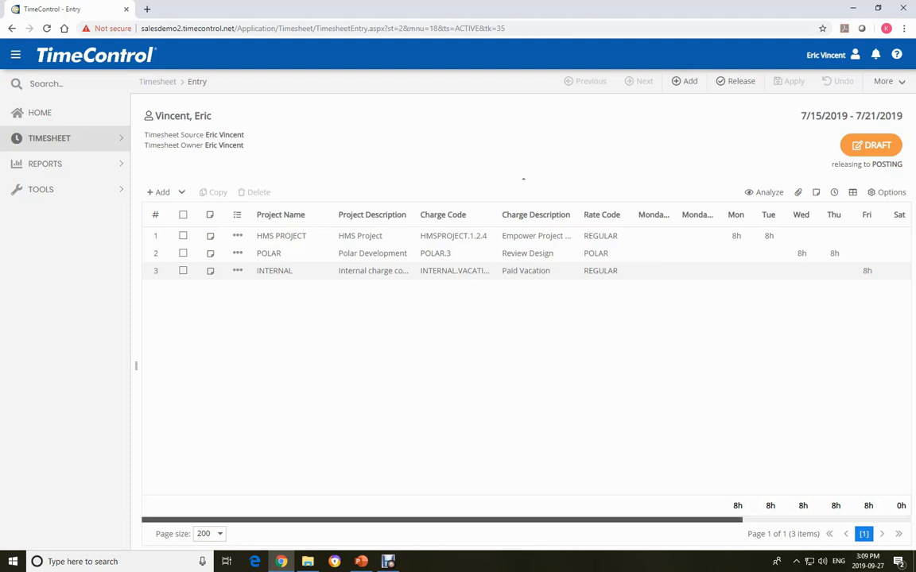
- Release the completed 7/15/2019 - 7/21/2019 timesheet to POSTING and acknowledge the release
left_click_drag(508, 520, 641, 519)
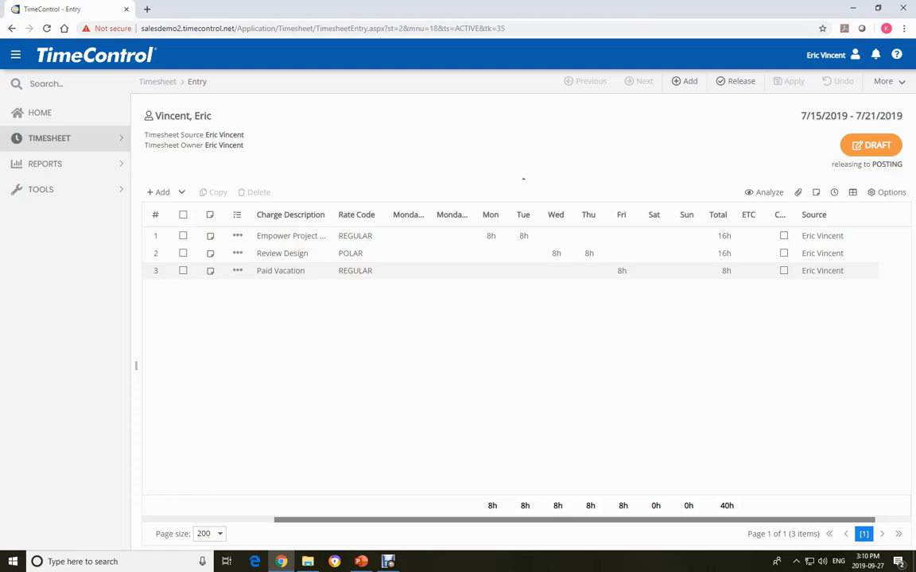
left_click(736, 81)
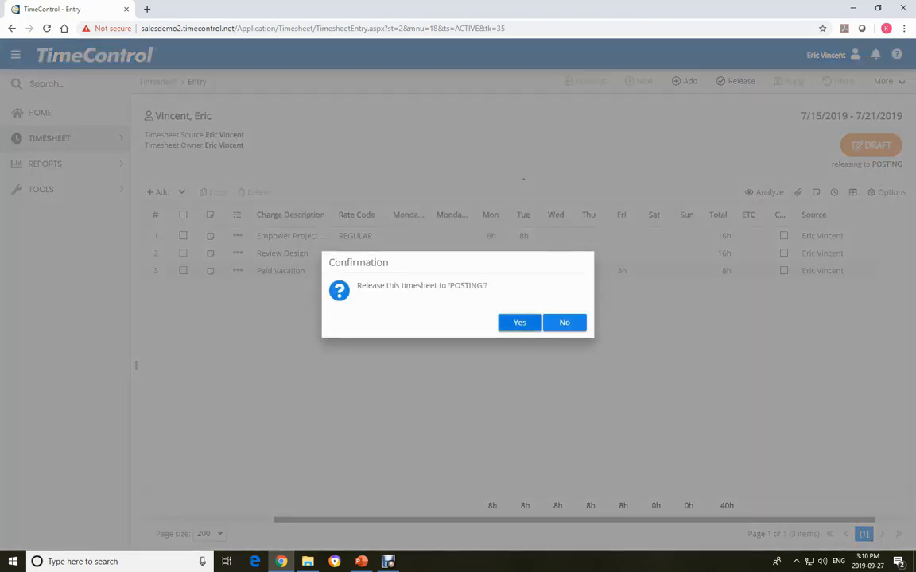
key("Return")
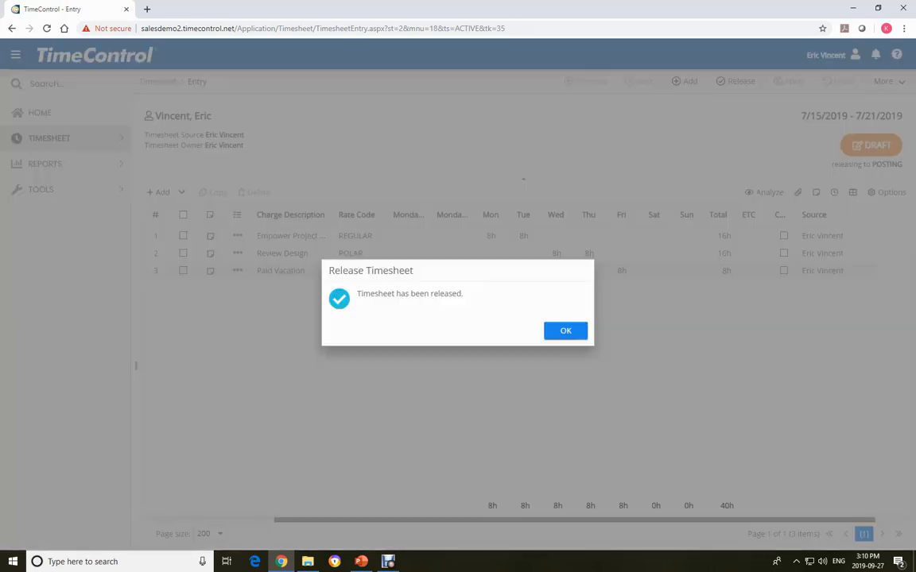
key("Return")
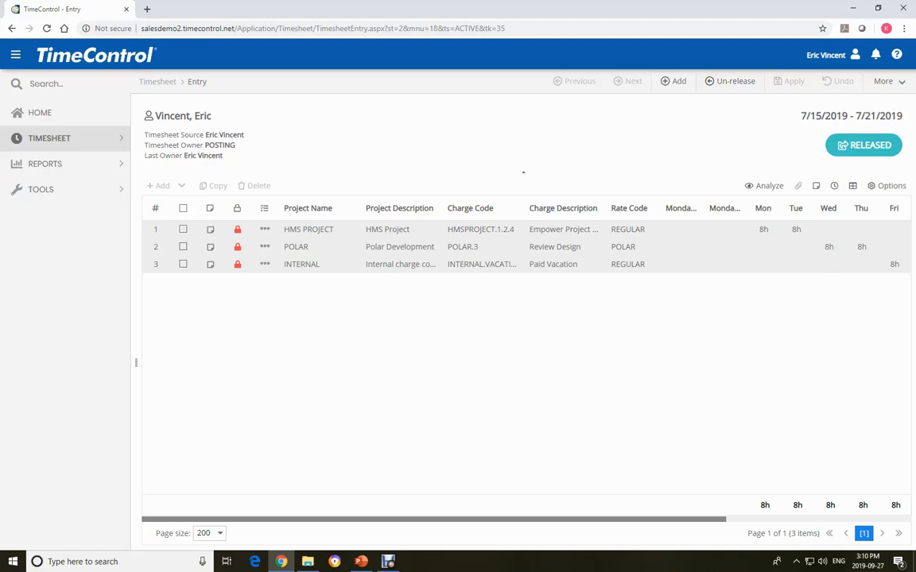
- Log the employee out of TimeControl
left_click(888, 82)
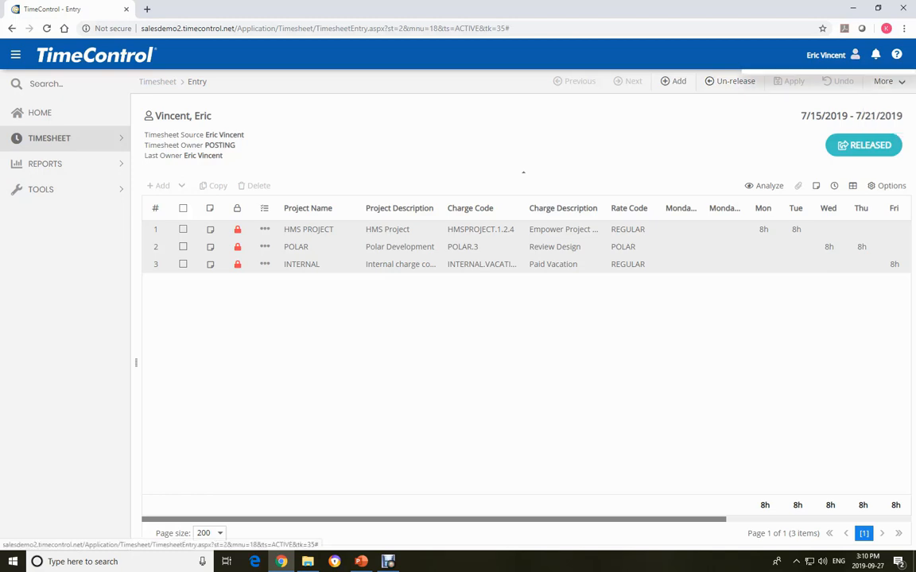
left_click(854, 54)
left_click(769, 177)
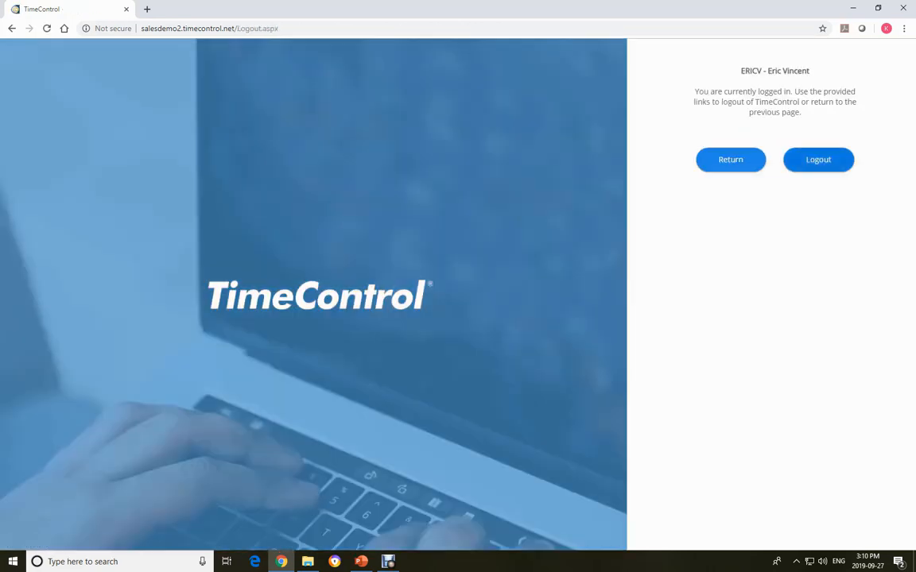
left_click(818, 160)
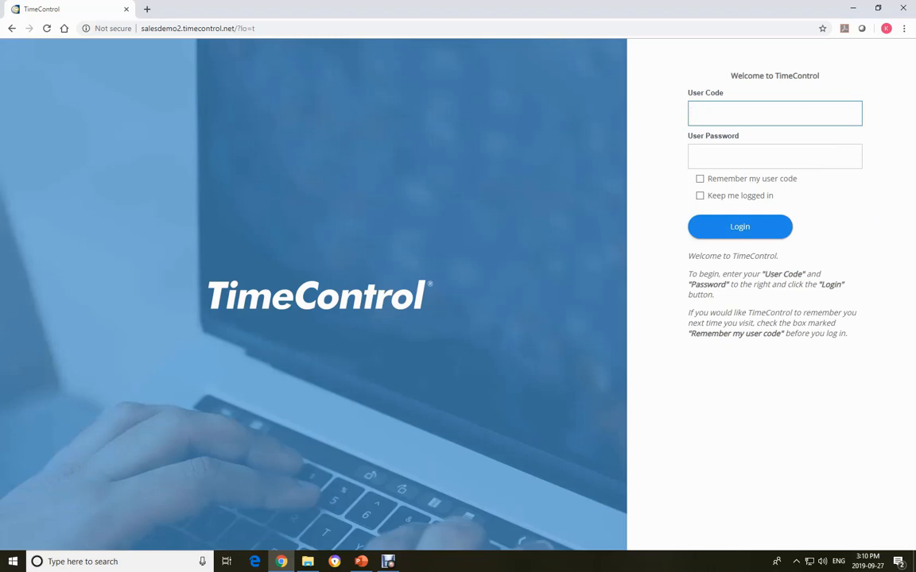
- Log in with the administrator's user code and password, choosing to log in as yourself rather than as a delegated user
type("joeg")
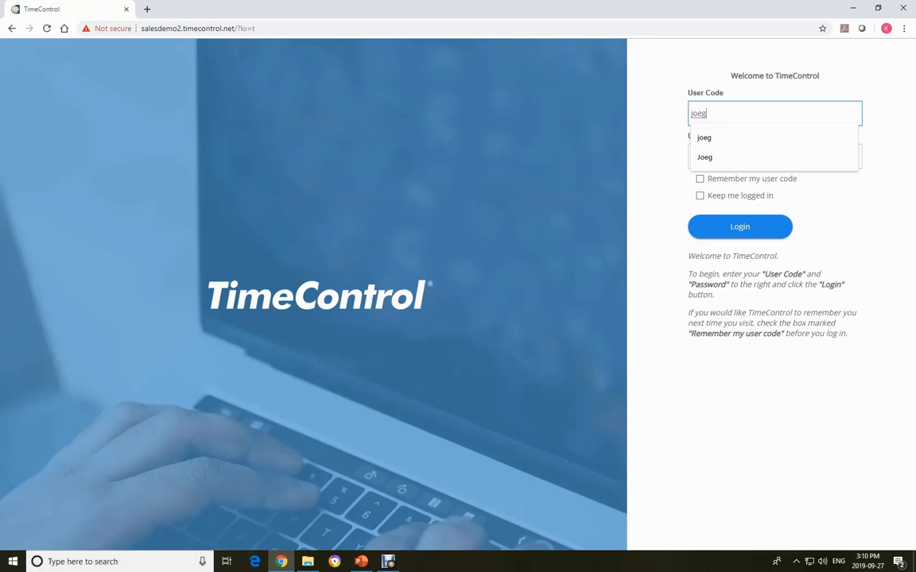
key("Tab")
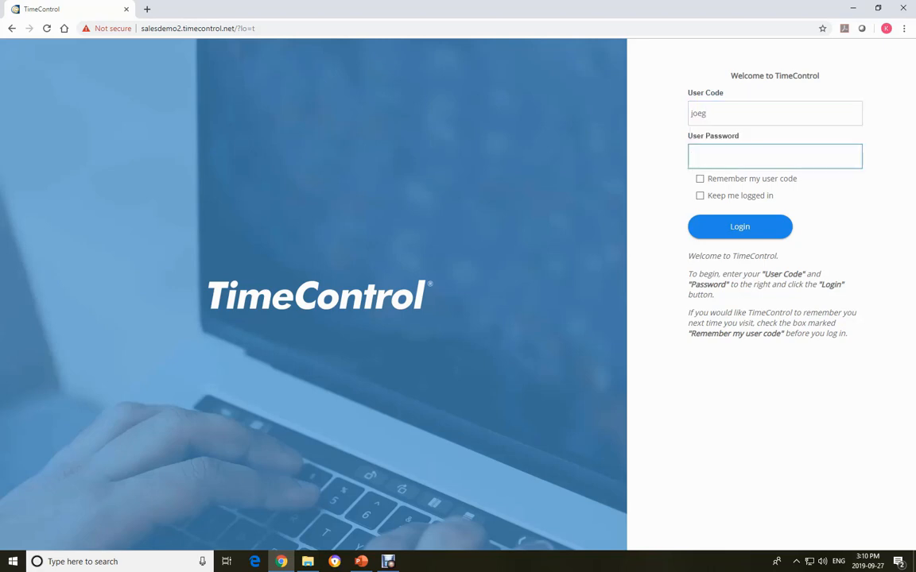
type("*******")
key("Return")
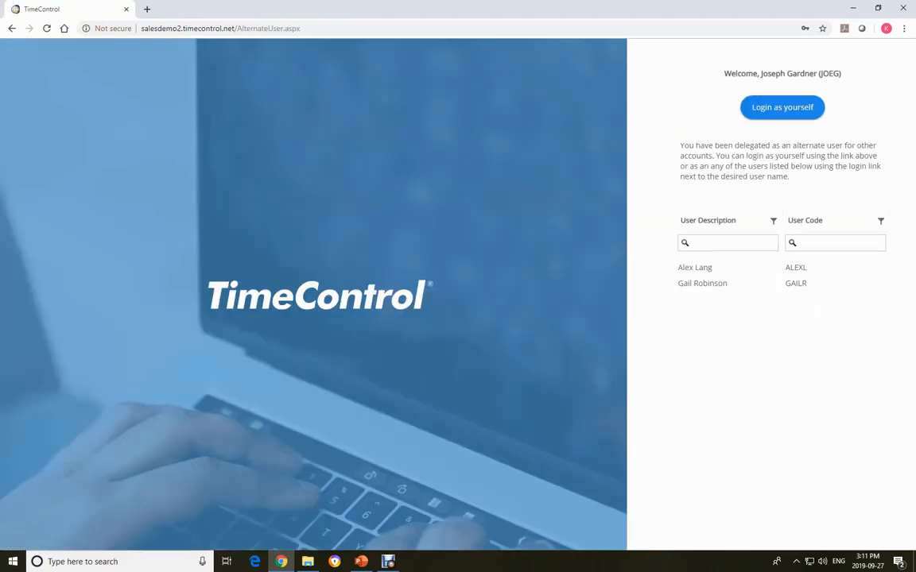
left_click(782, 107)
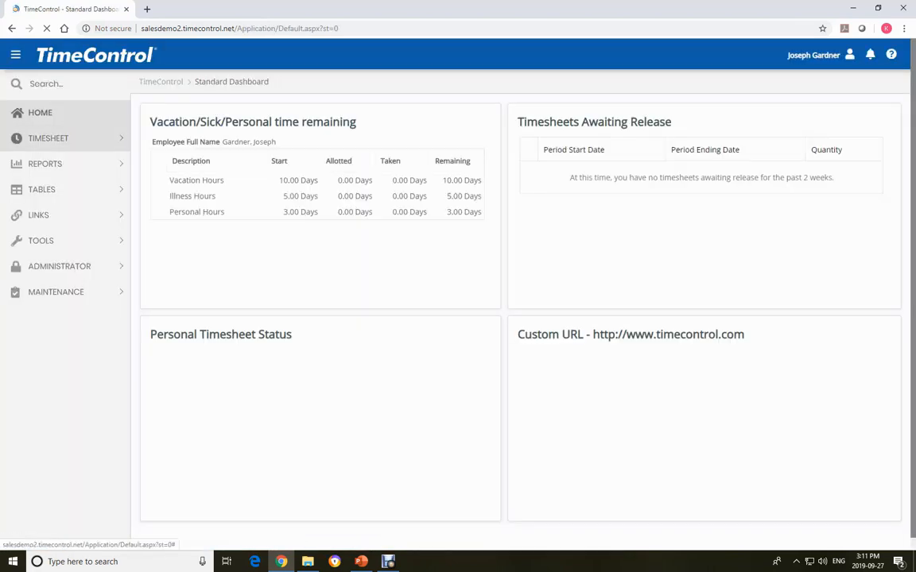
- Run Timesheet Posting immediately for the employee's 7/15/2019 - 7/21/2019 timesheet, without running it in the background, and finish the posting
left_click(60, 140)
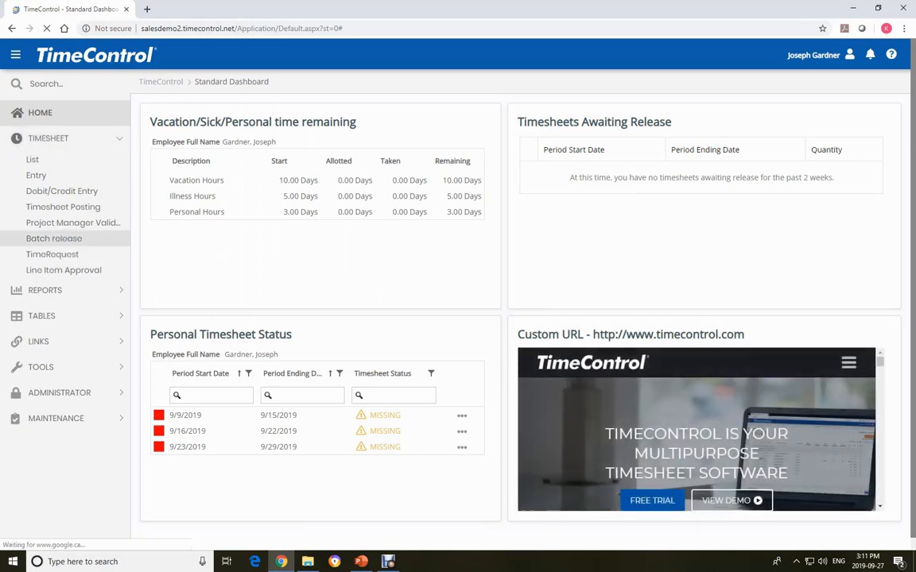
left_click(62, 207)
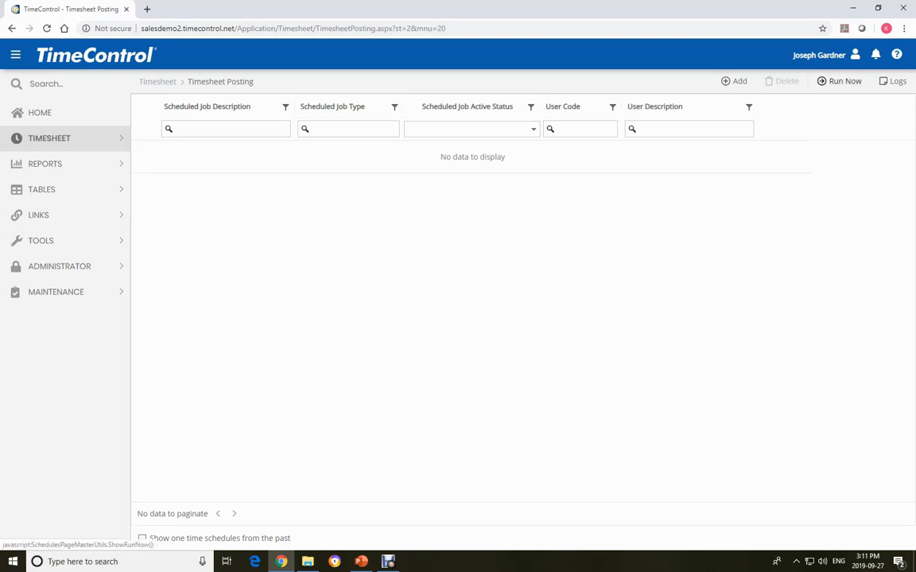
left_click(839, 81)
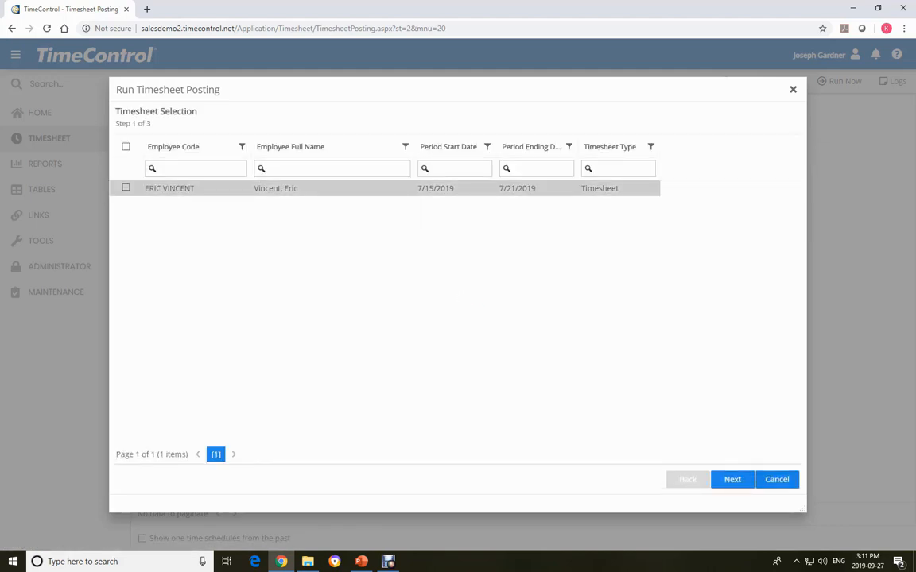
left_click(126, 187)
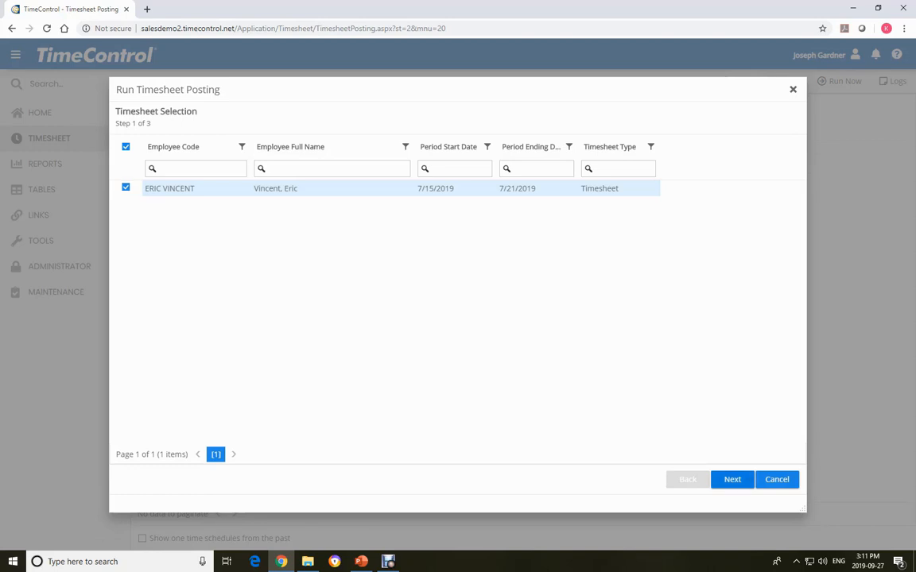
left_click(732, 480)
left_click(732, 479)
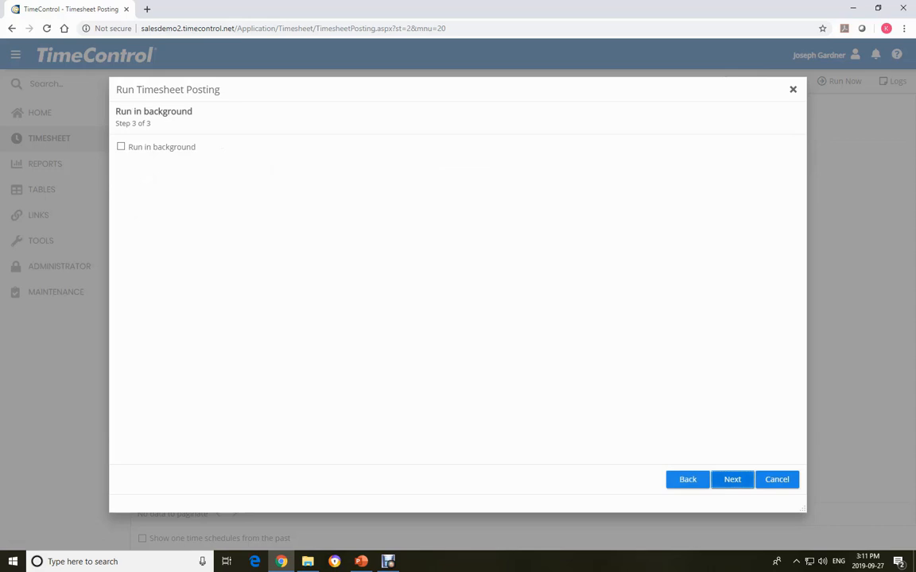
left_click(732, 479)
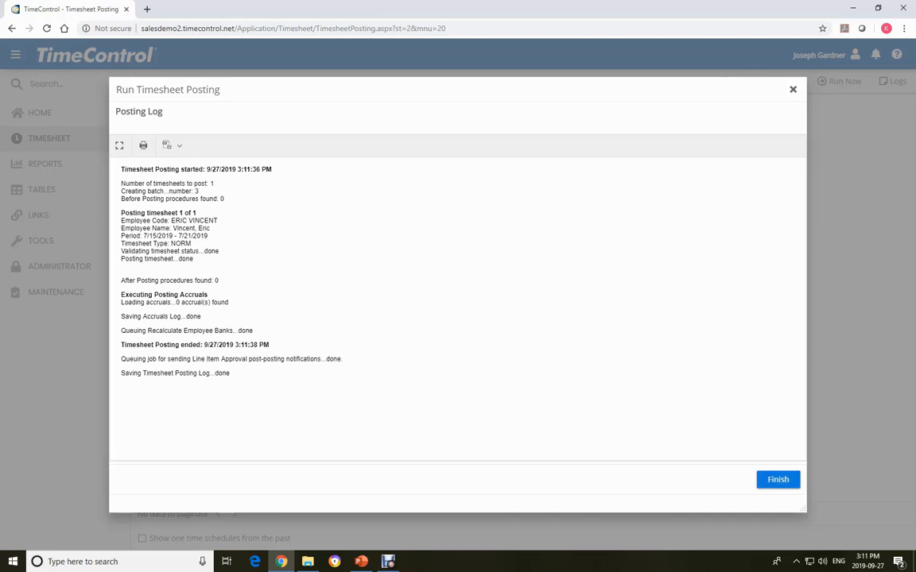
left_click(778, 479)
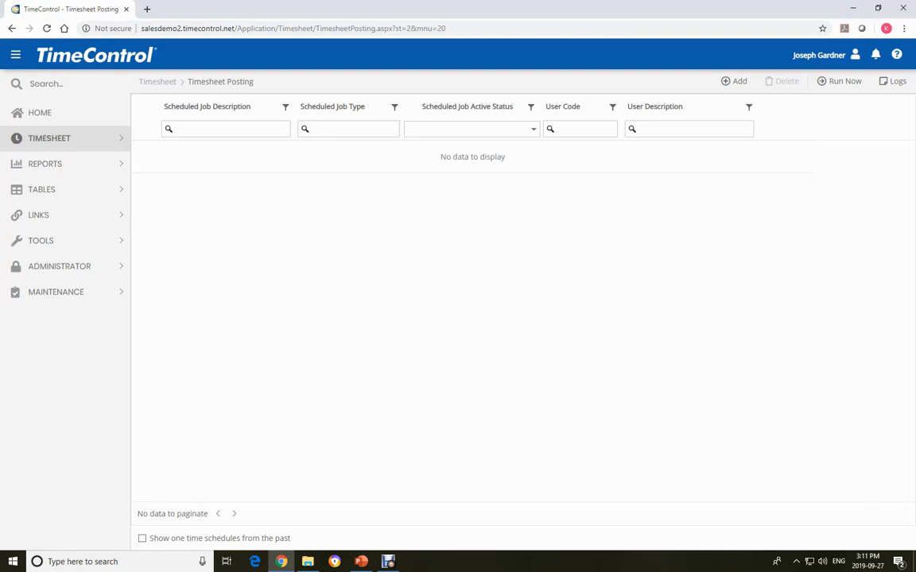
- View the Posted Project-Employee Hours pie chart report with no filter, check its export options, and close the report viewer
left_click(44, 164)
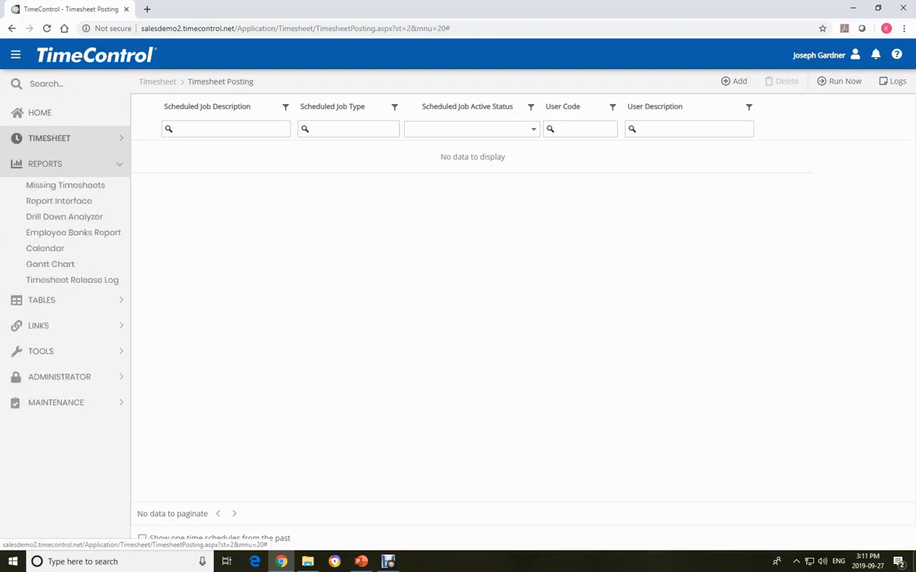
left_click(58, 200)
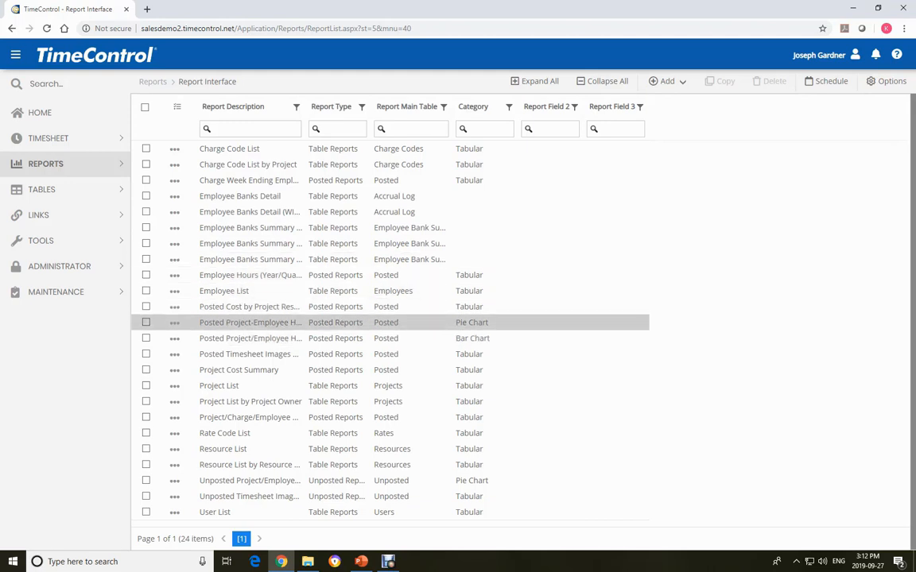
double_click(250, 322)
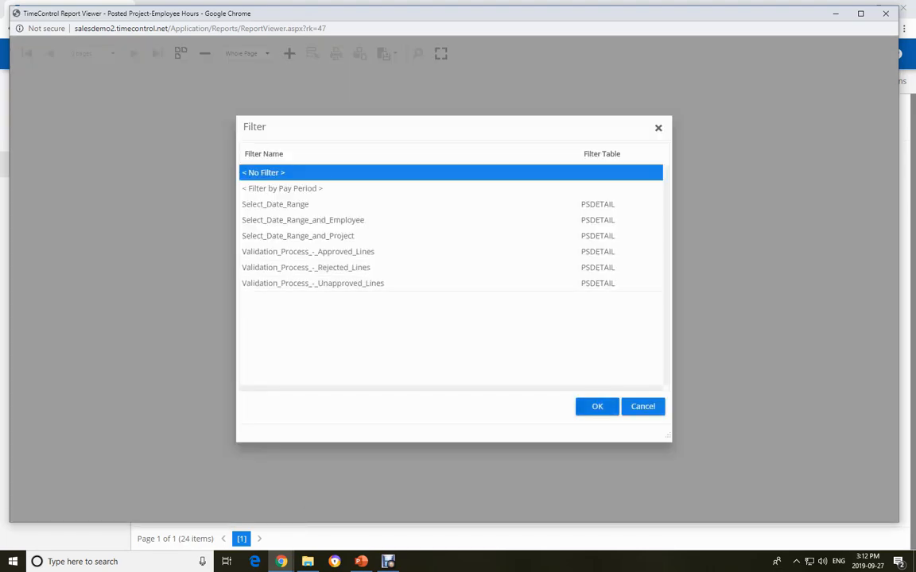
left_click(597, 406)
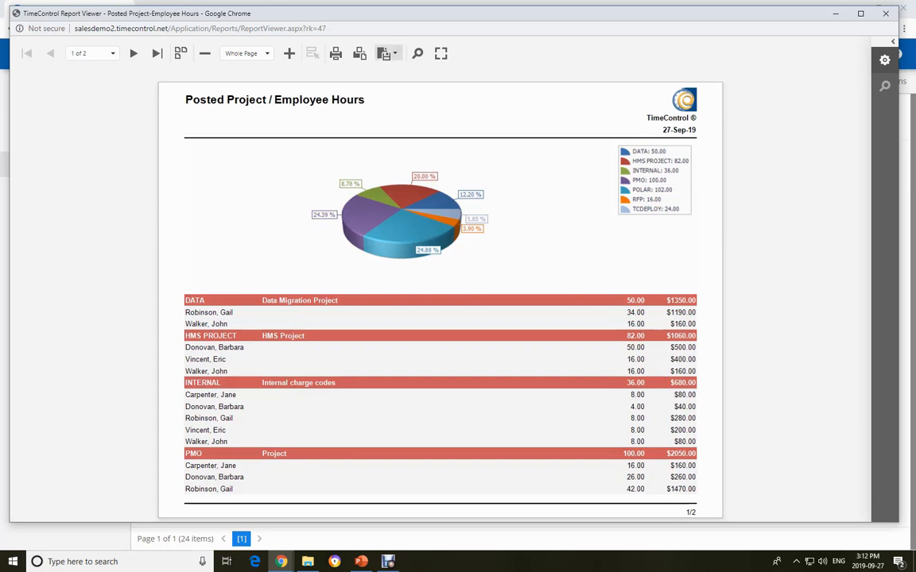
left_click(387, 54)
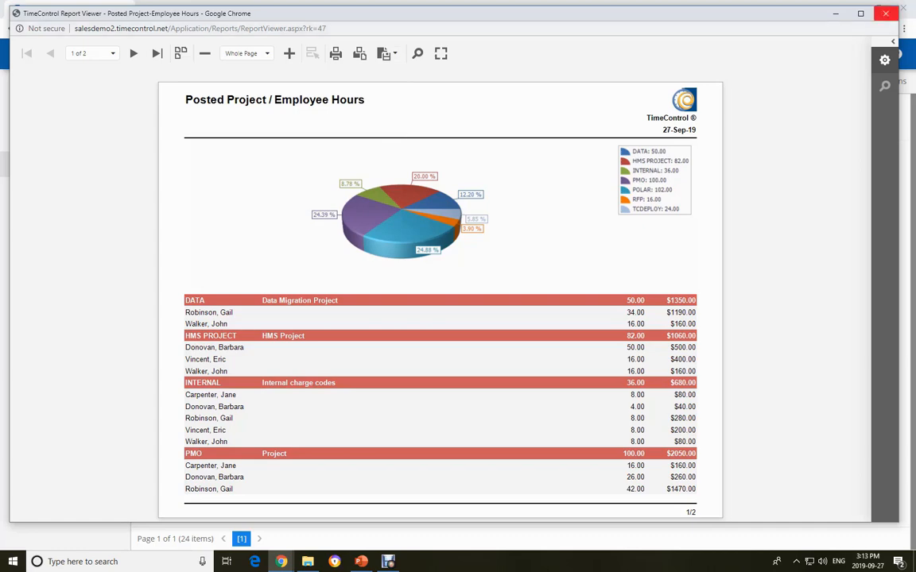
left_click(885, 13)
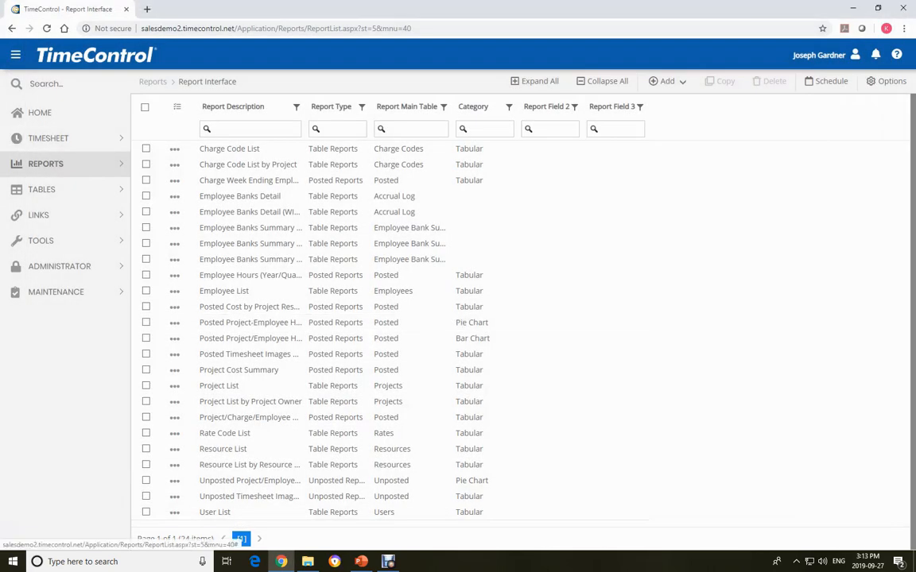
- Open the Drill Down Analyzer and load the Posted Data Review view with no filter
left_click(45, 164)
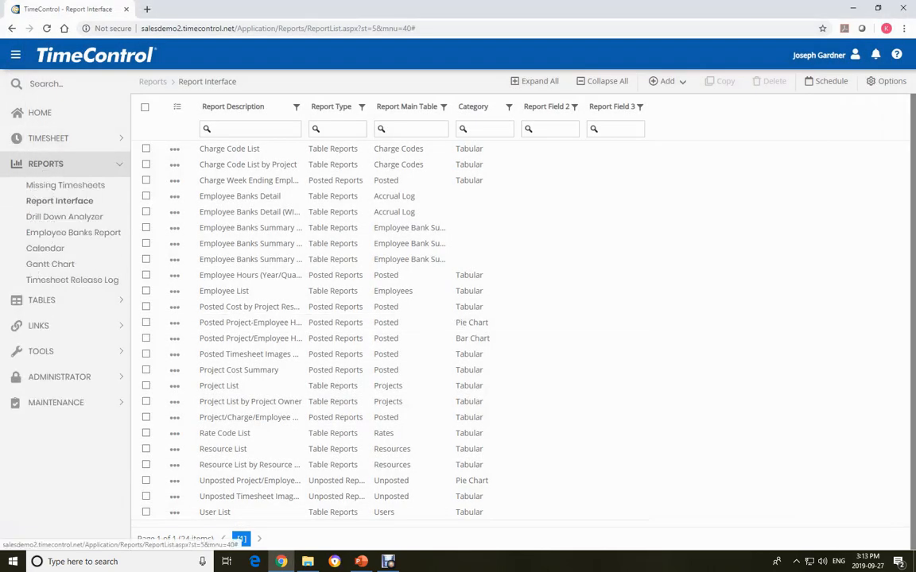
left_click(64, 216)
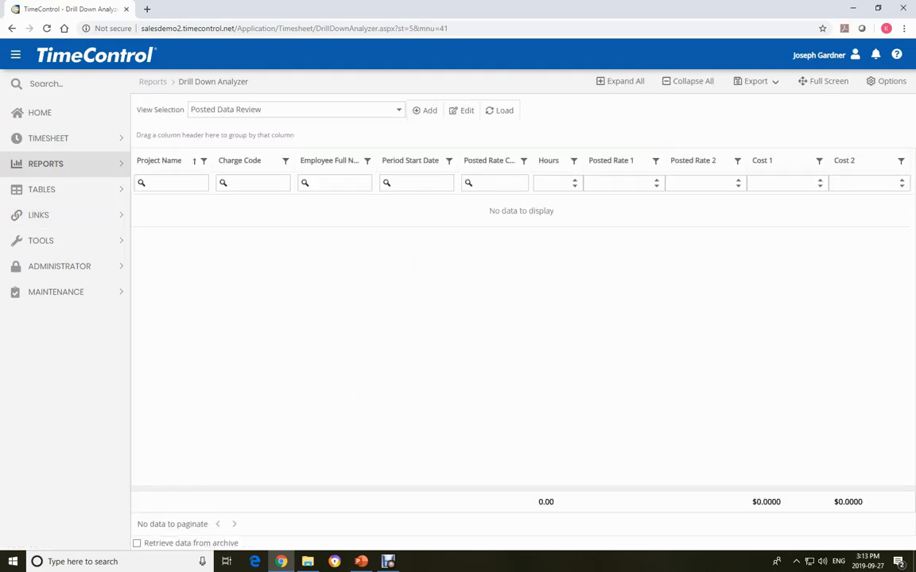
left_click(501, 110)
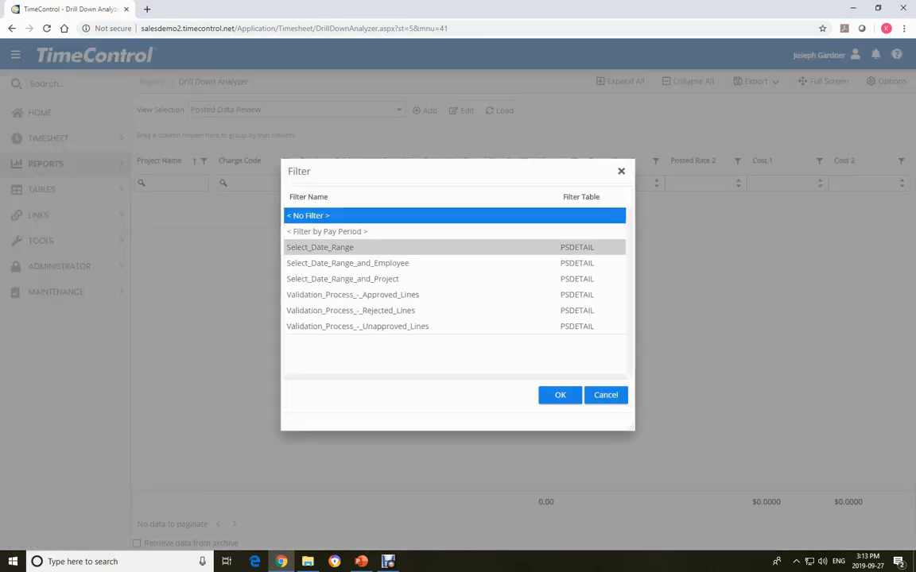
left_click(559, 395)
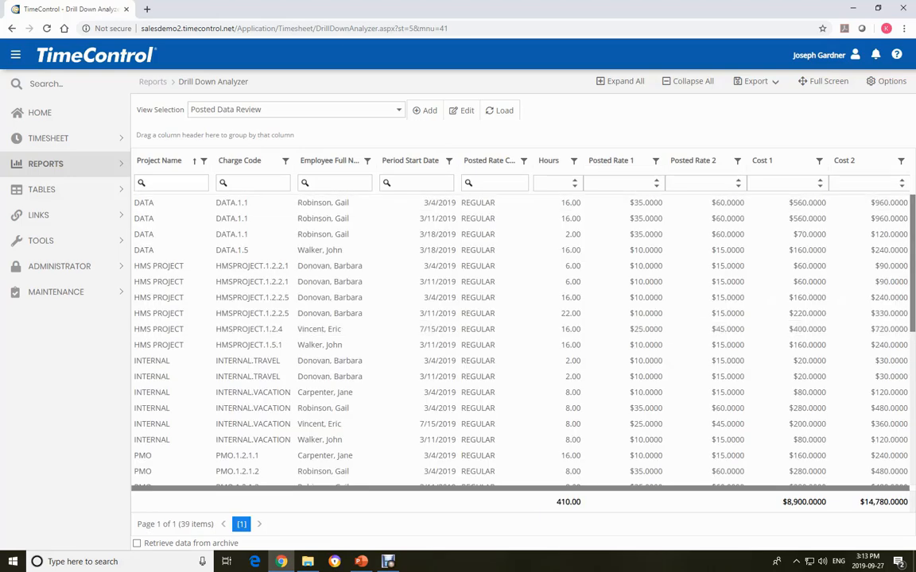
- Group the posted data by Employee Full Name in full-screen view, expand the third employee's entries, and exit full screen
left_click(823, 81)
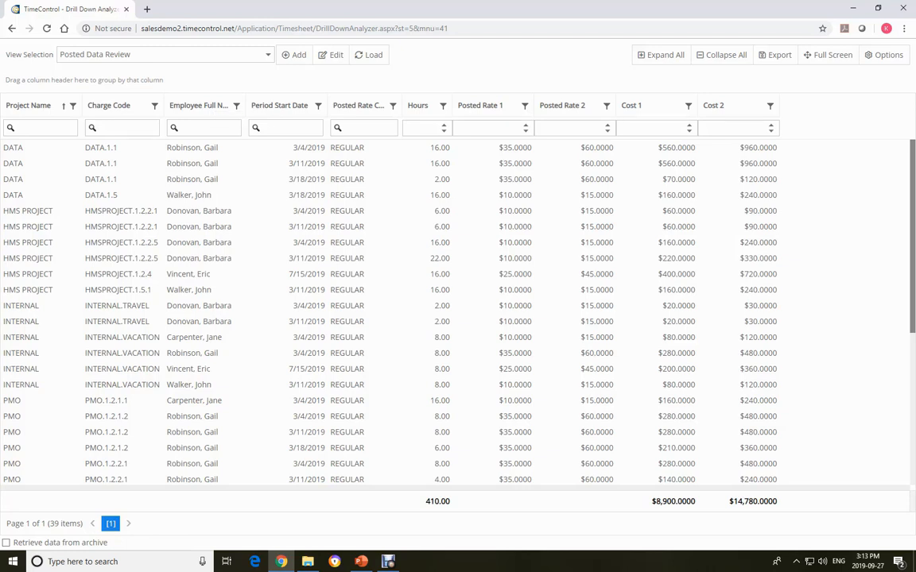
left_click_drag(198, 105, 68, 79)
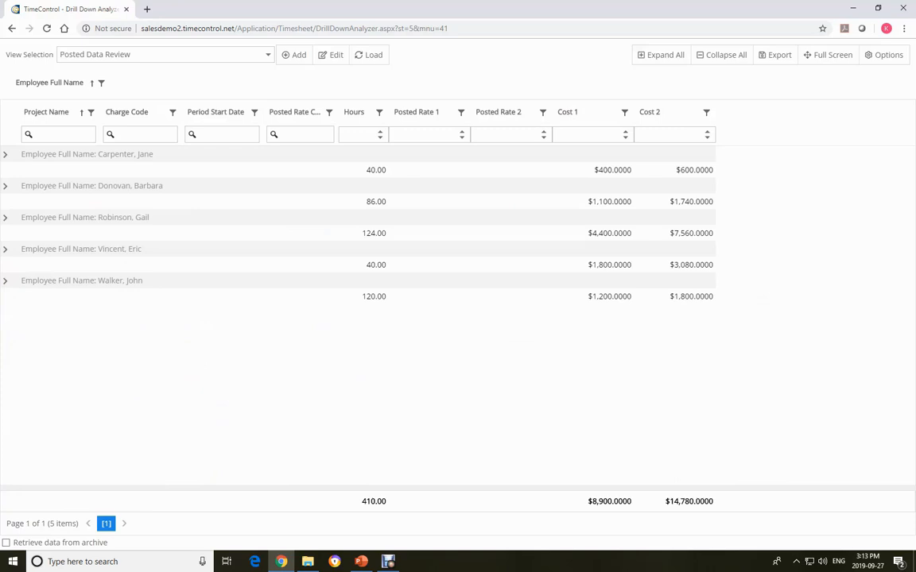
left_click(6, 218)
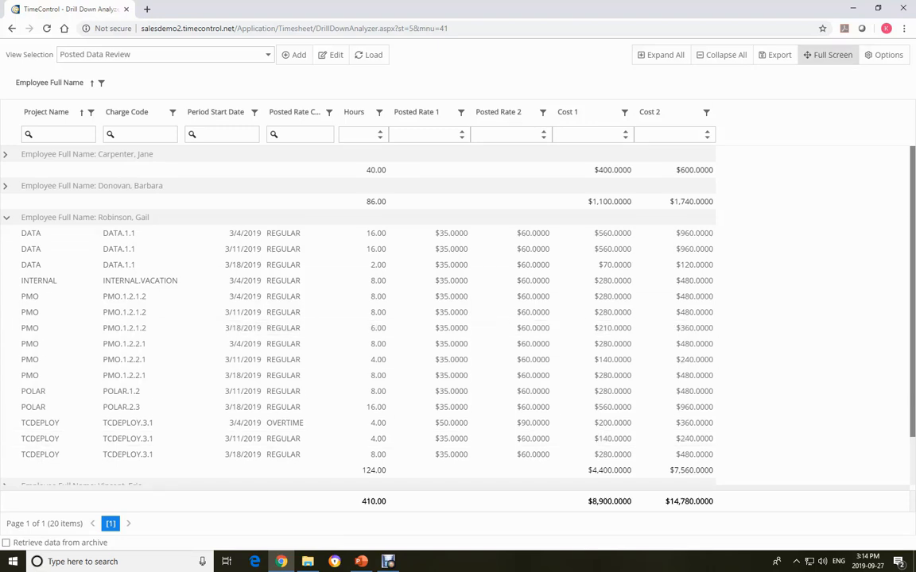
left_click(829, 54)
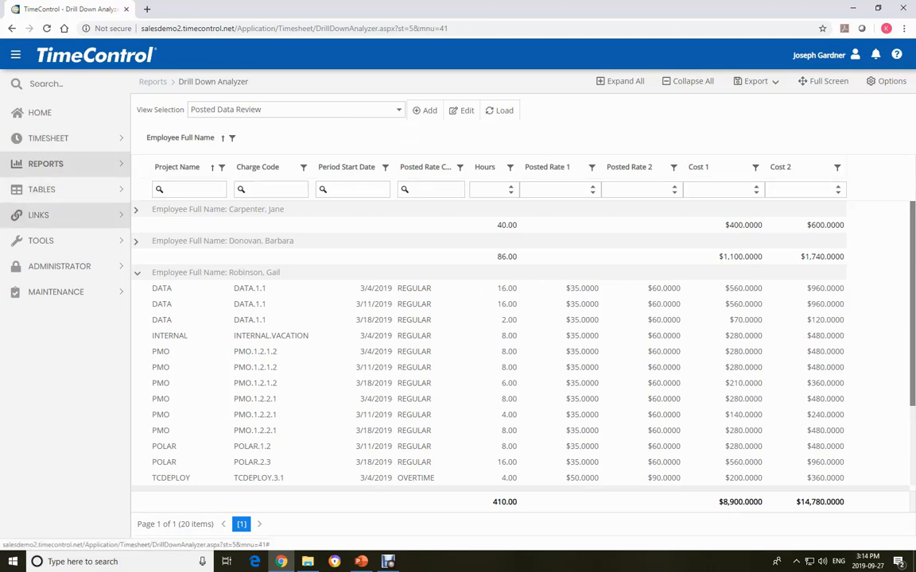
- Show the available link functions for project management and table imports and exports
left_click(38, 214)
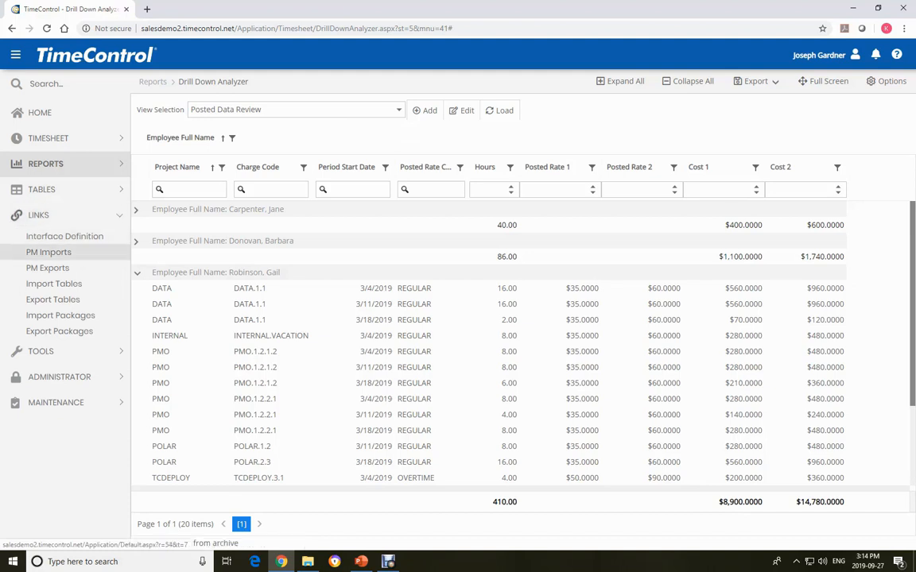